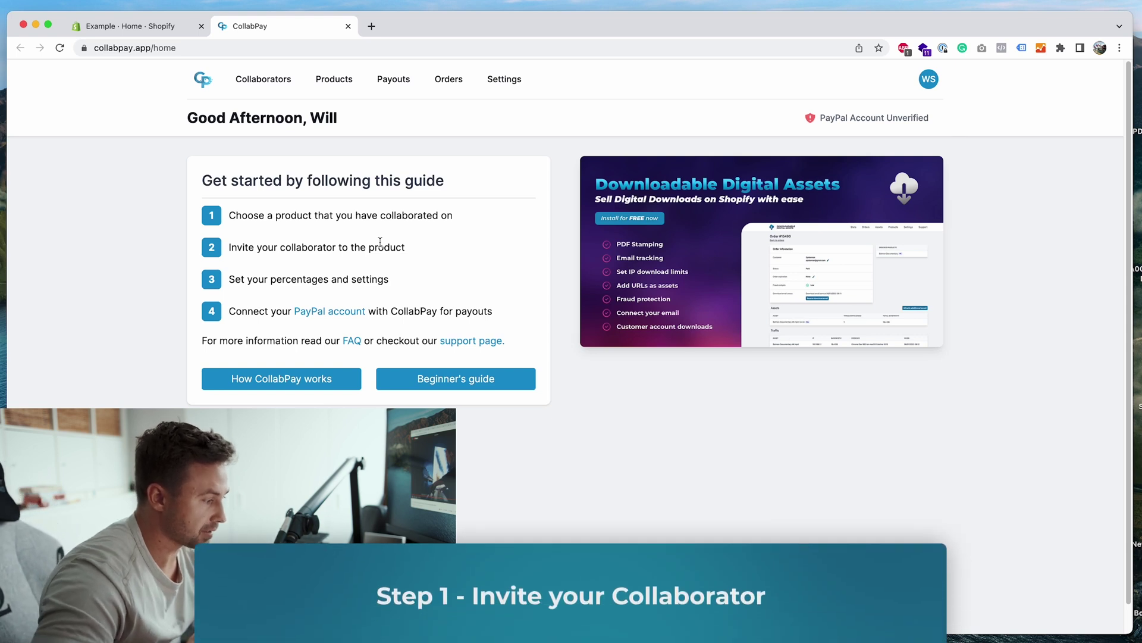
# Step: Invite a new collaborator from the Collaborators list, entering their name and e-mail address
pyautogui.click(290, 82)
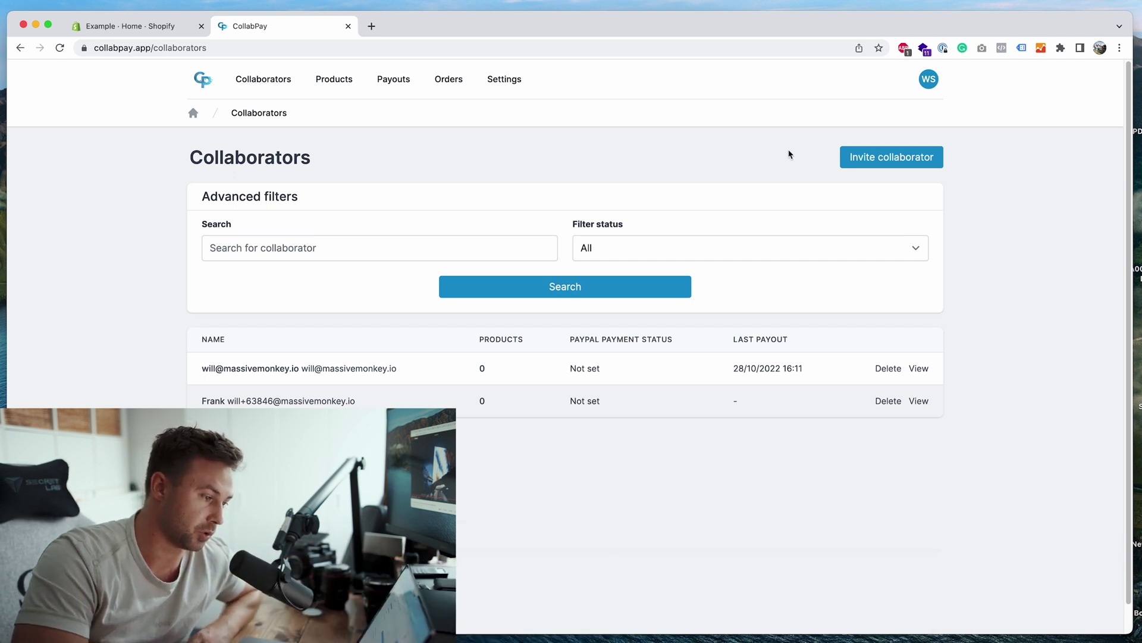
pyautogui.click(863, 168)
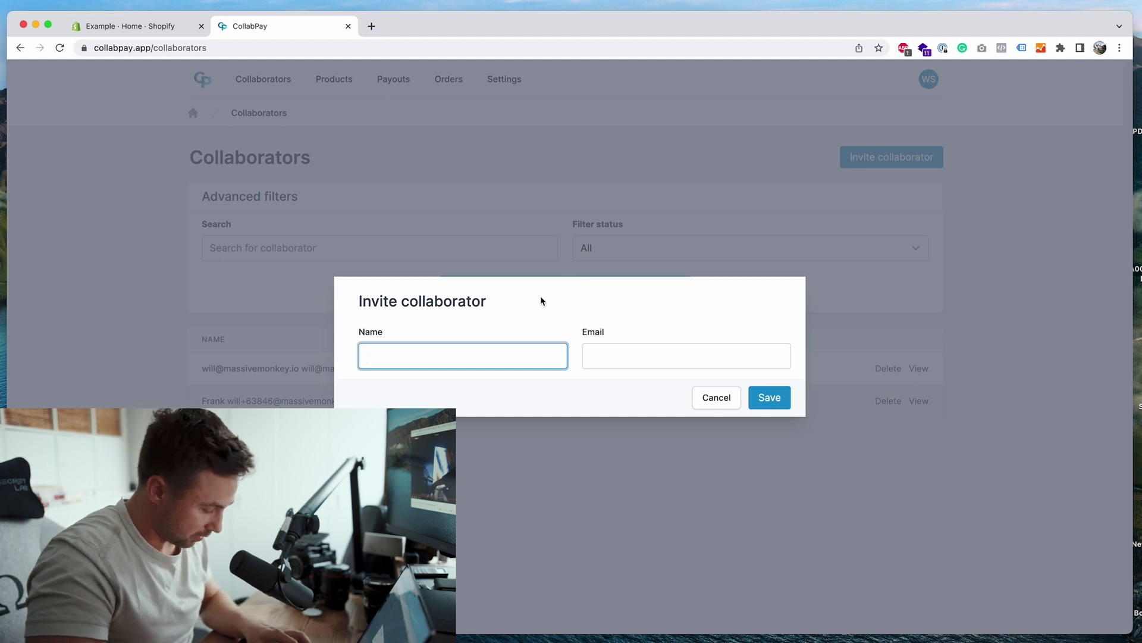
pyautogui.write('Jeff')
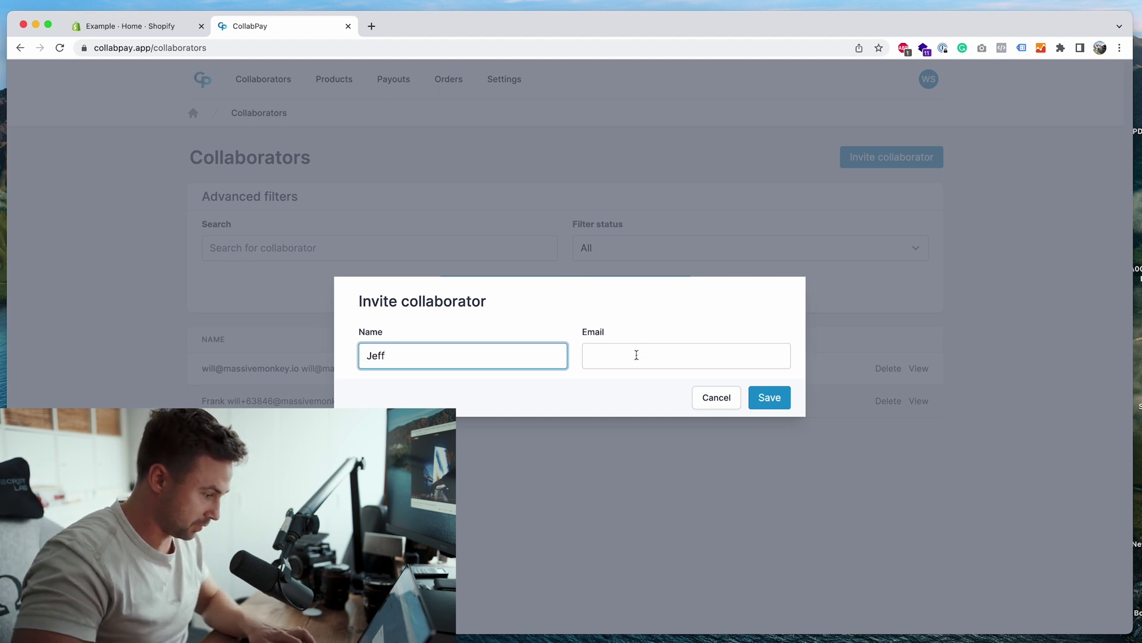
pyautogui.click(634, 356)
pyautogui.click(765, 393)
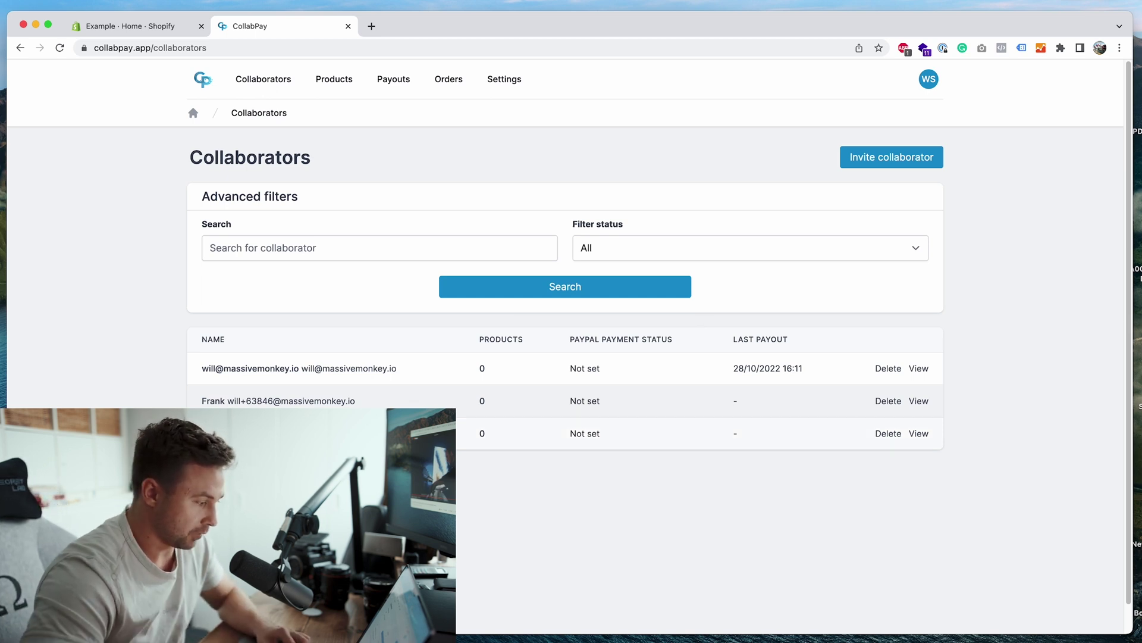
pyautogui.moveTo(183, 357); pyautogui.dragTo(373, 400)
pyautogui.click(373, 401)
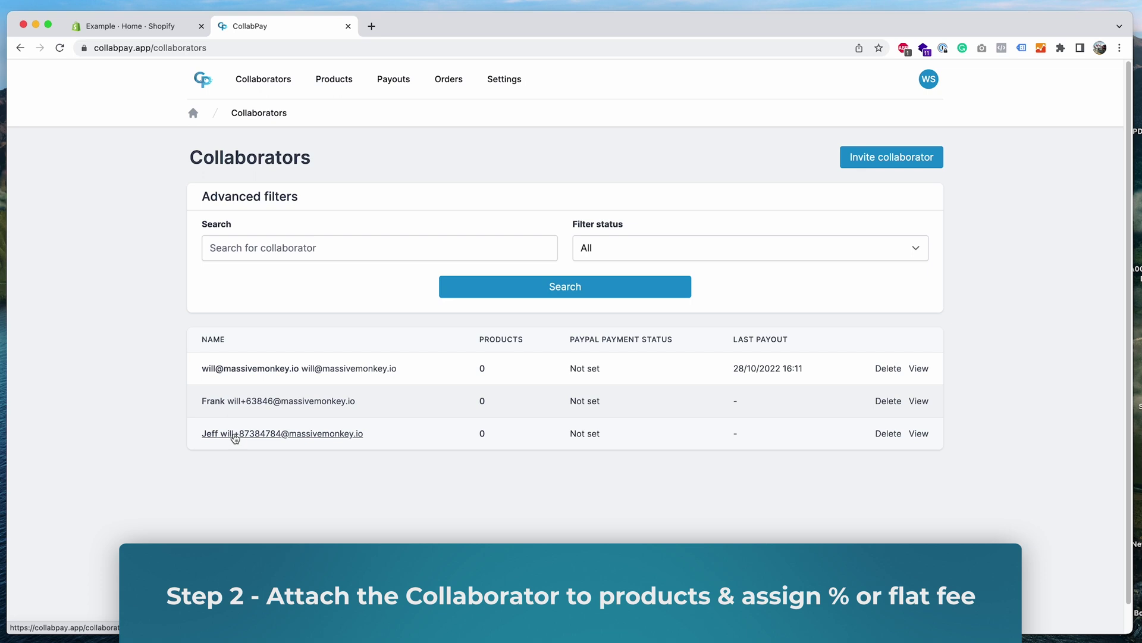
# Step: On the new collaborator's page, choose Course (digital) and T-Shirt as products to connect
pyautogui.click(235, 434)
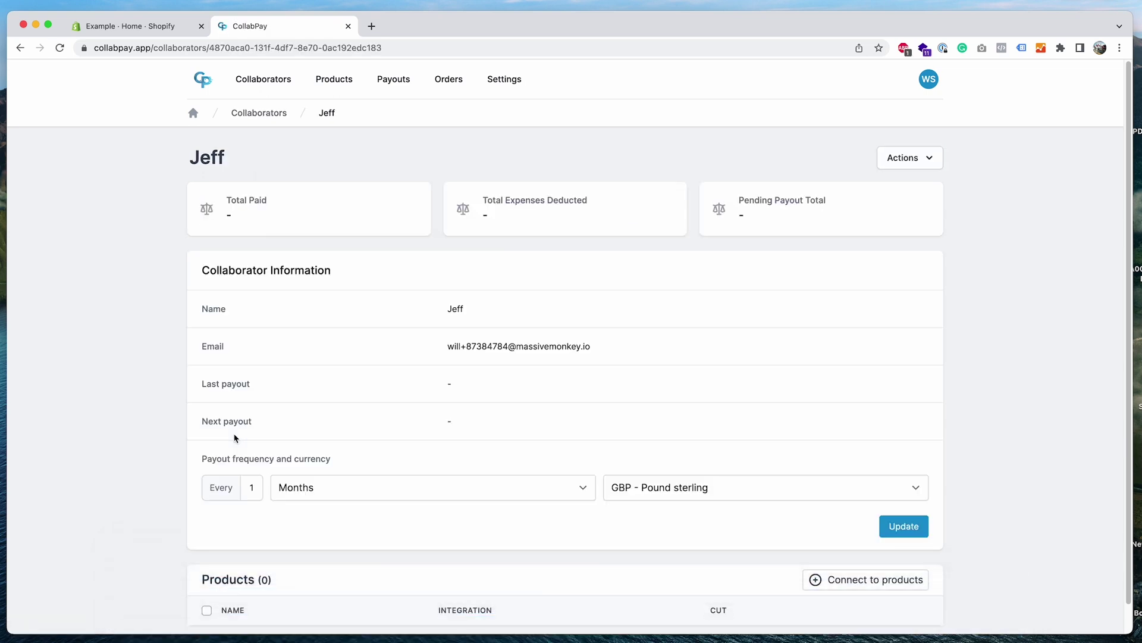
pyautogui.scroll(-1, 425, 439)
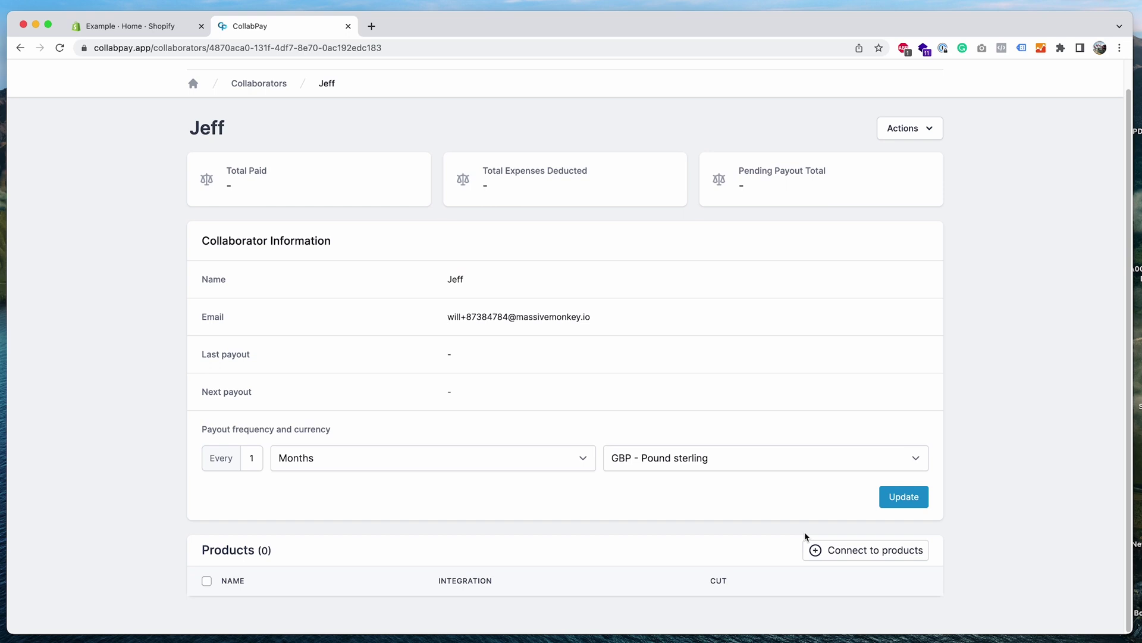
pyautogui.click(852, 554)
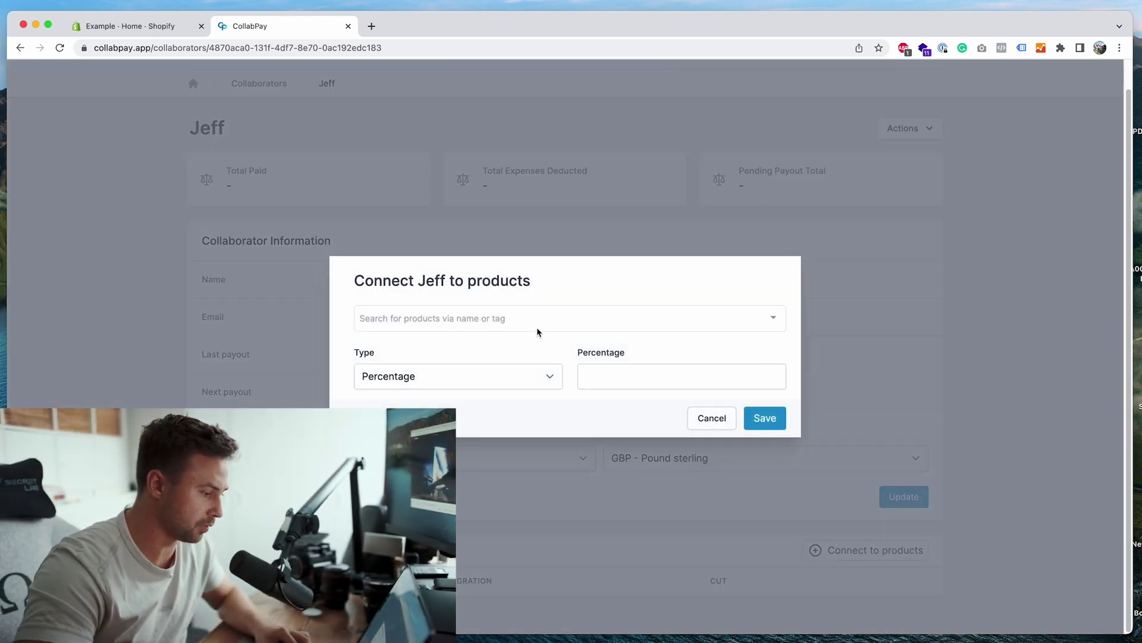
pyautogui.click(527, 321)
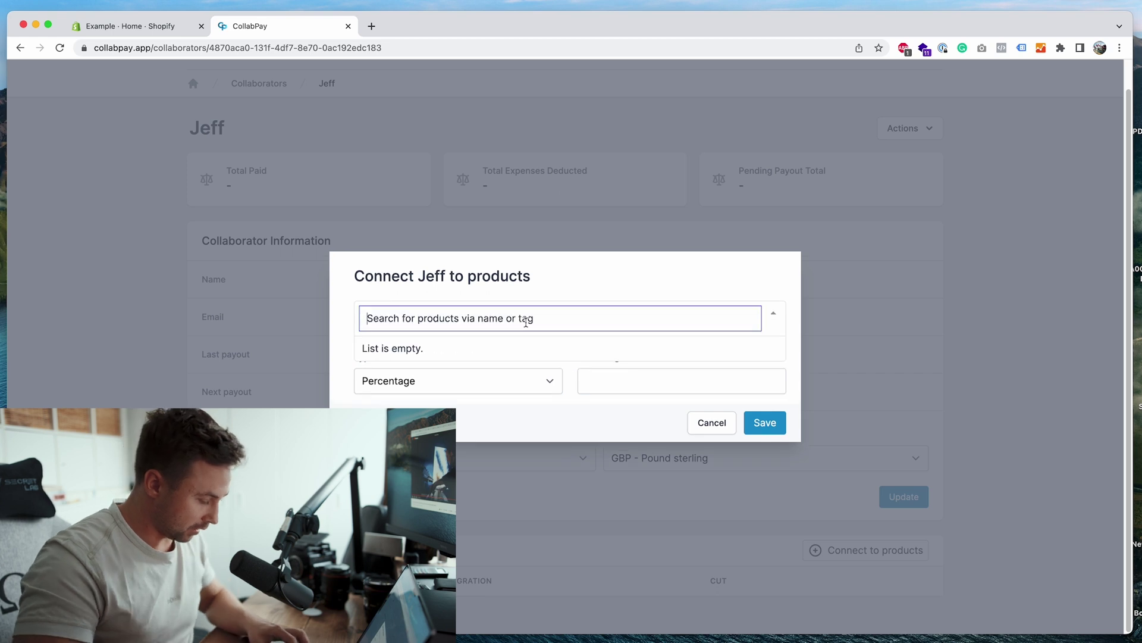
pyautogui.write('course')
pyautogui.click(477, 375)
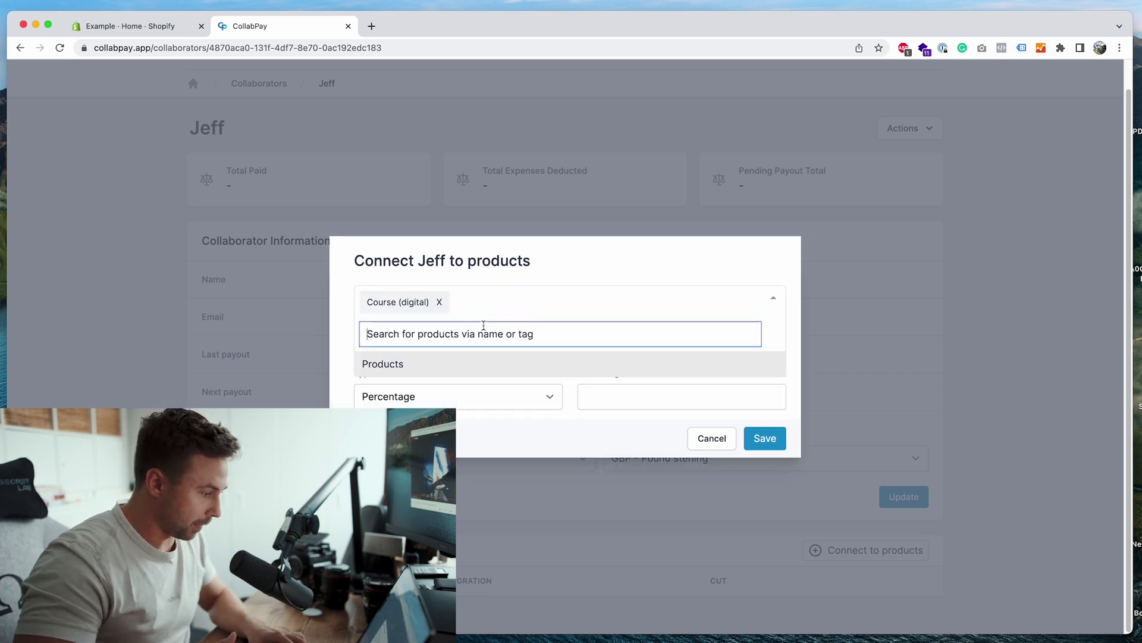
pyautogui.write('t-shirt')
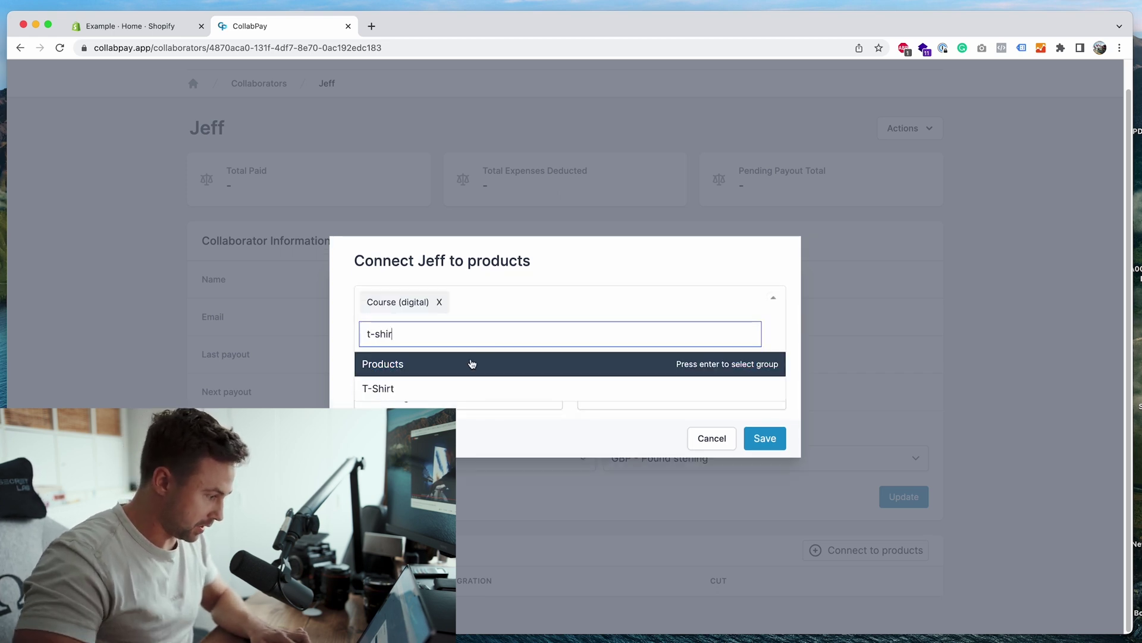
pyautogui.click(457, 388)
pyautogui.click(563, 275)
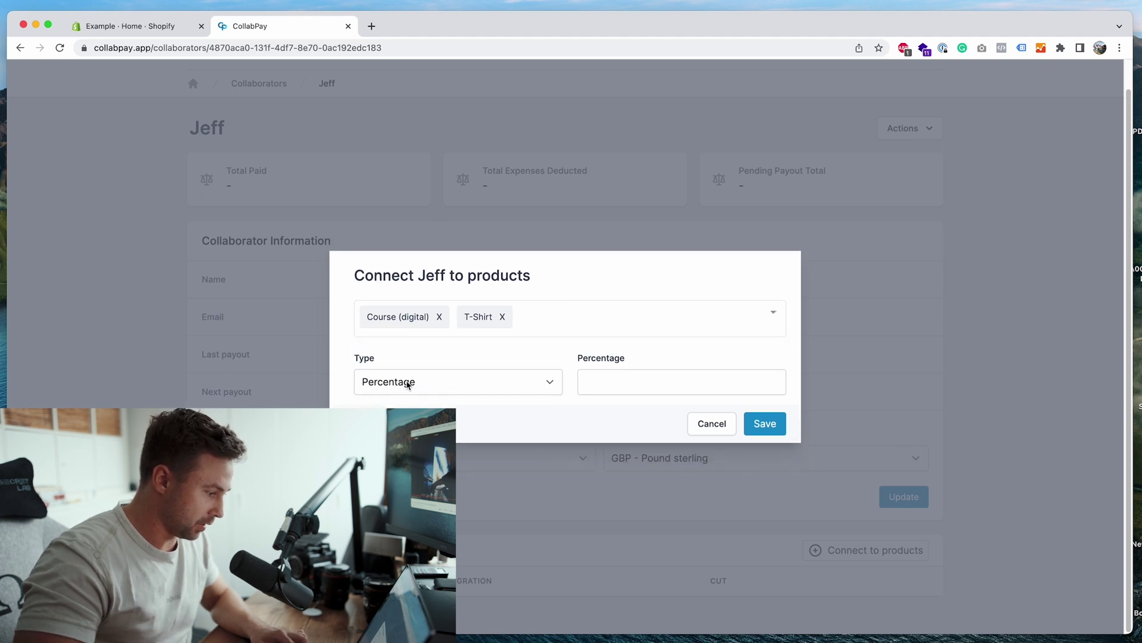
# Step: Give the collaborator a 50% cut on both products and save the connections
pyautogui.click(633, 386)
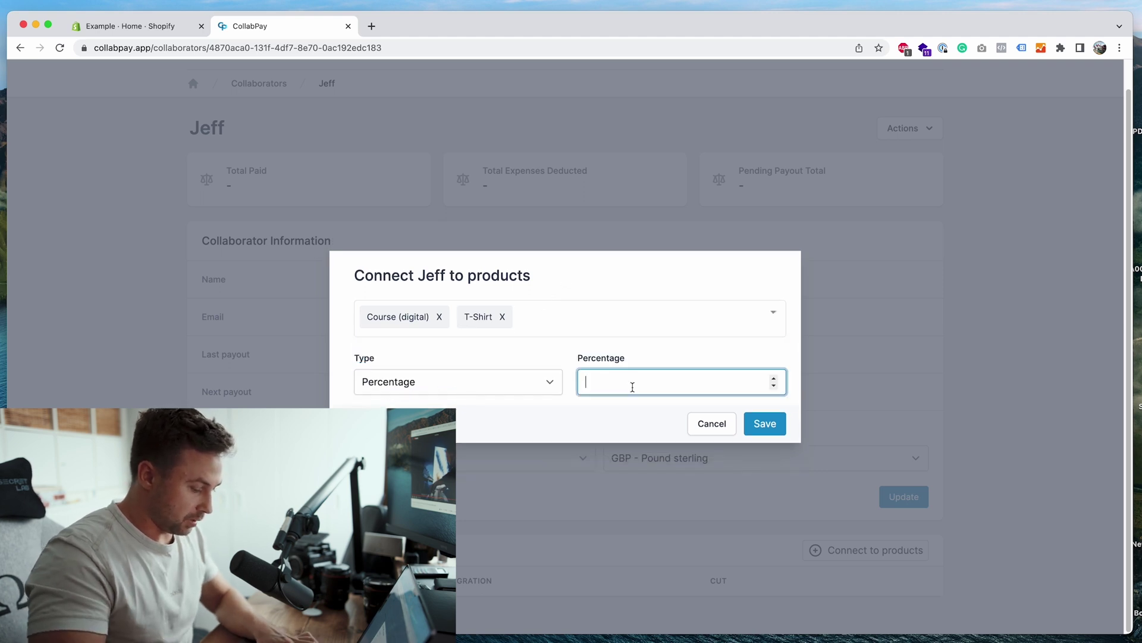
pyautogui.write('50')
pyautogui.click(517, 426)
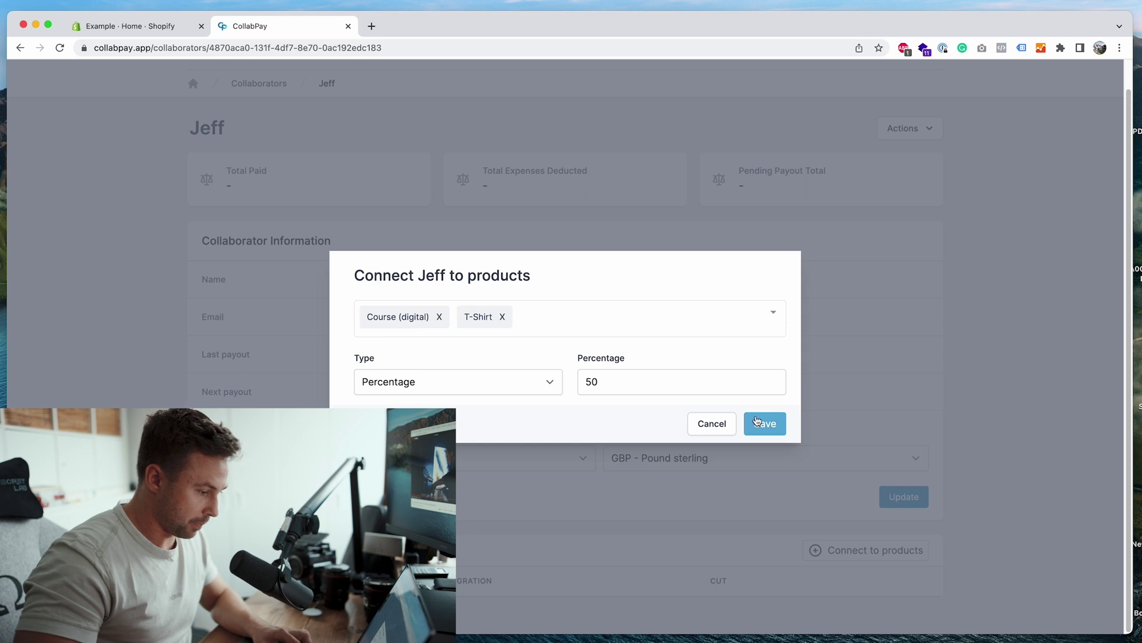
pyautogui.click(757, 422)
pyautogui.click(570, 419)
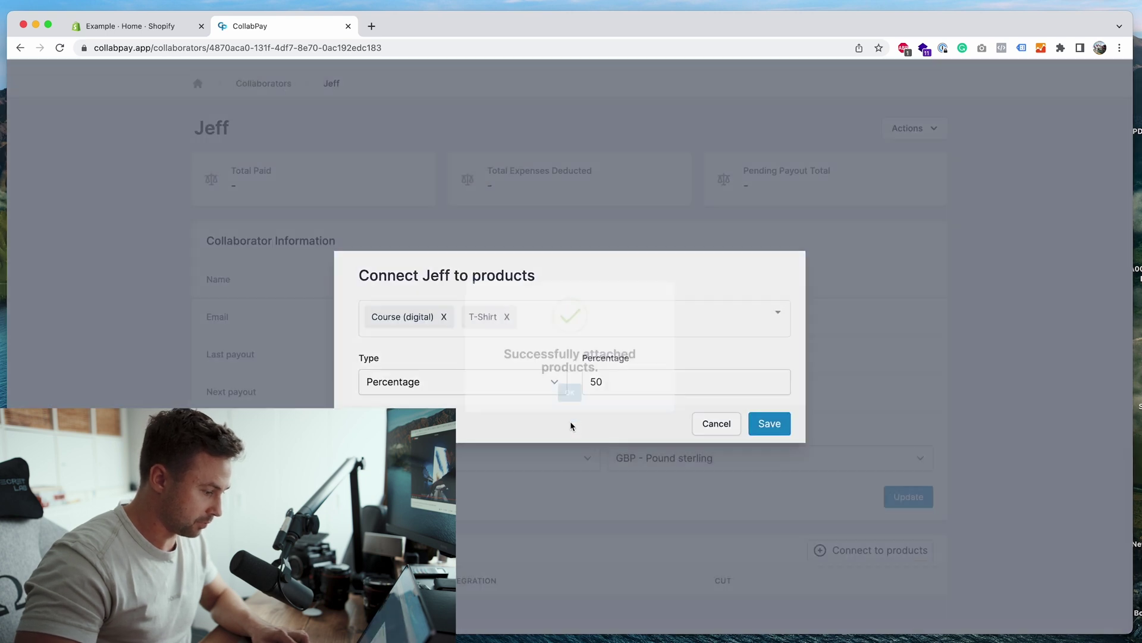
pyautogui.scroll(-3, 571, 426)
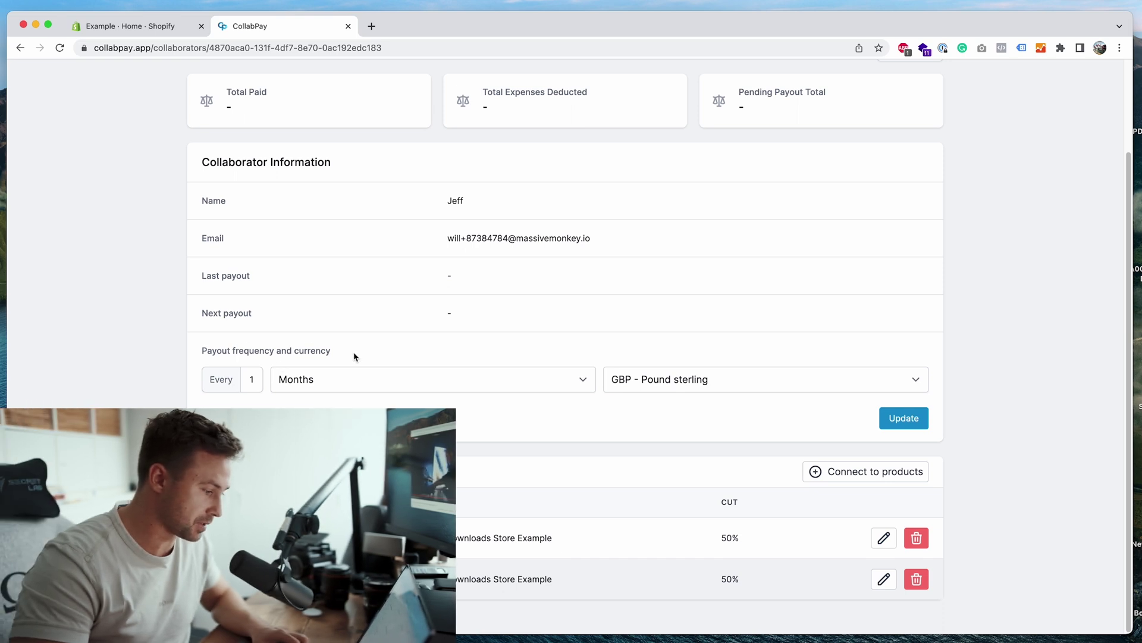
# Step: Change the collaborator's payouts to daily in USD - United States dollar and update
pyautogui.click(330, 380)
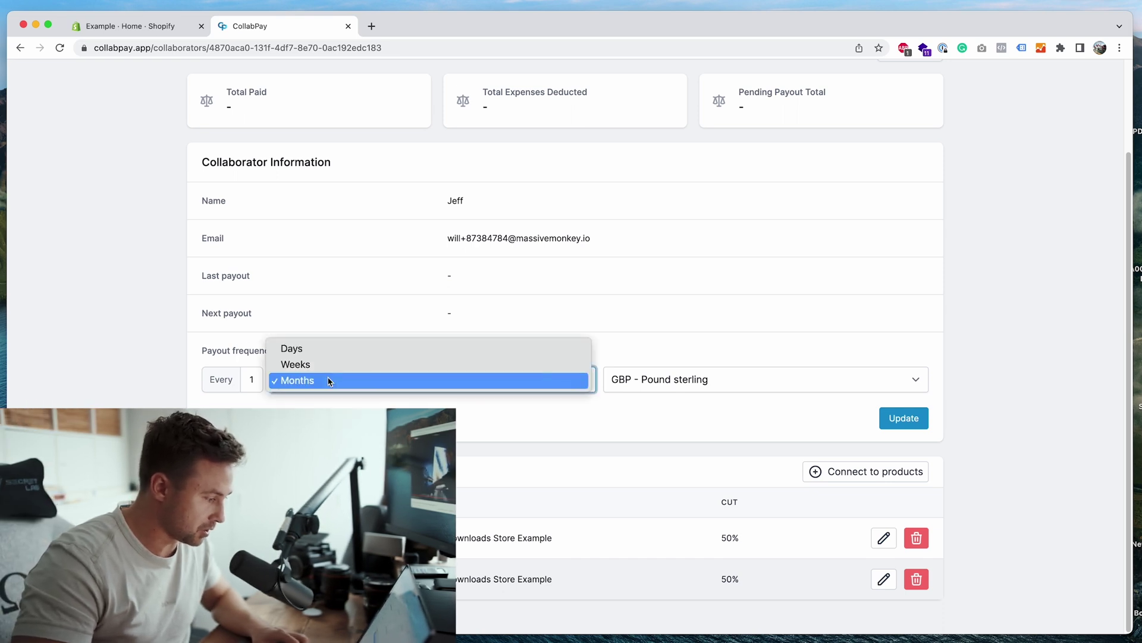
pyautogui.click(333, 349)
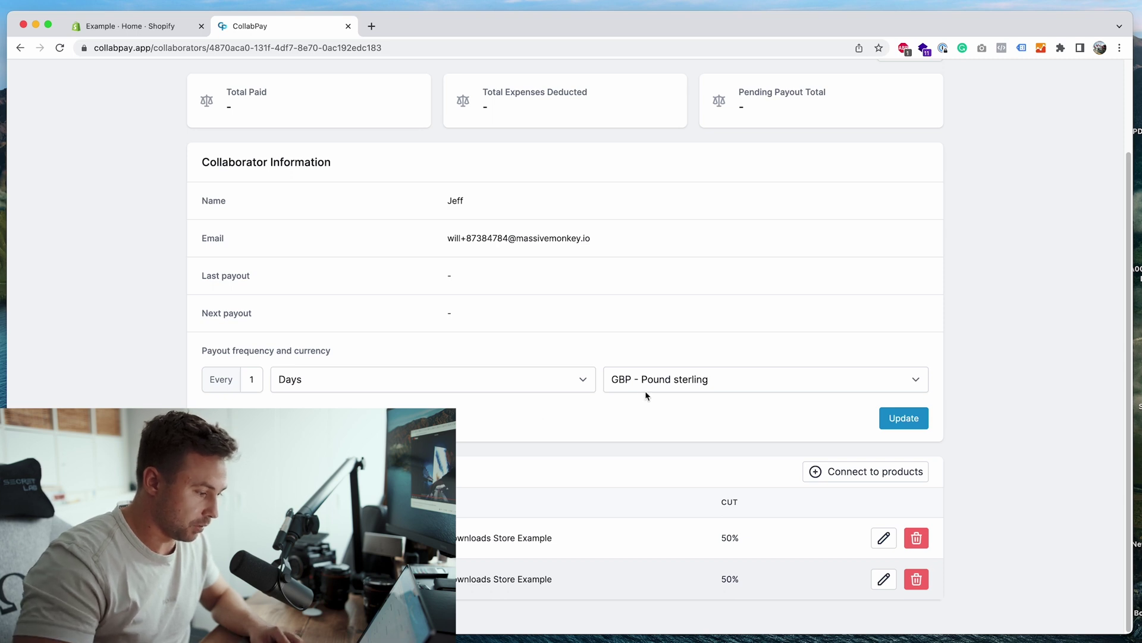
pyautogui.click(666, 387)
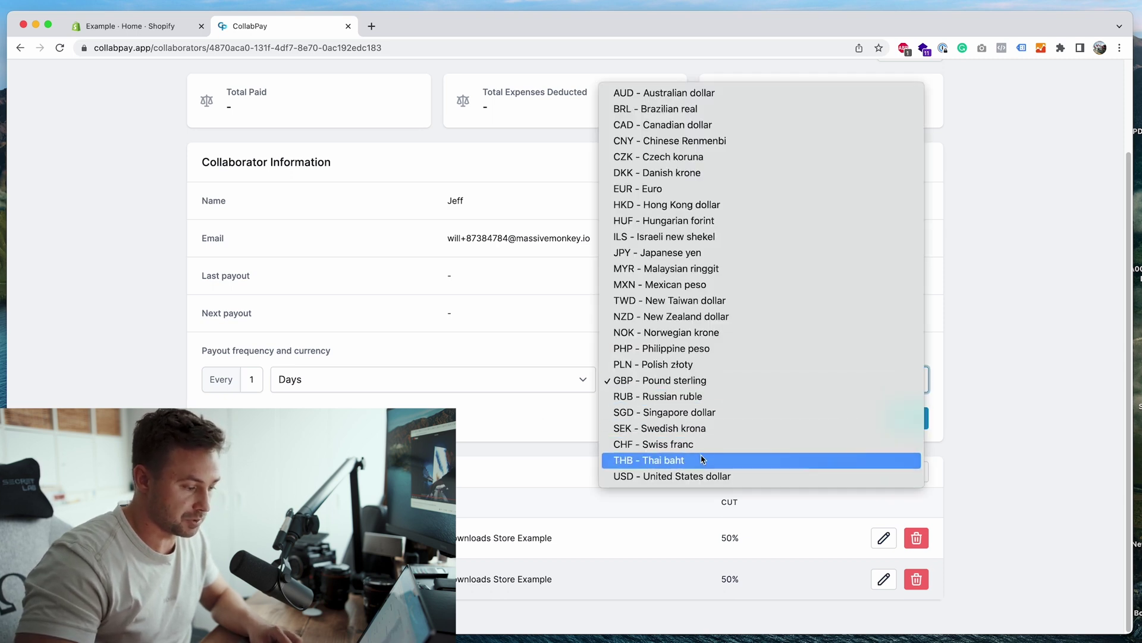
pyautogui.click(709, 474)
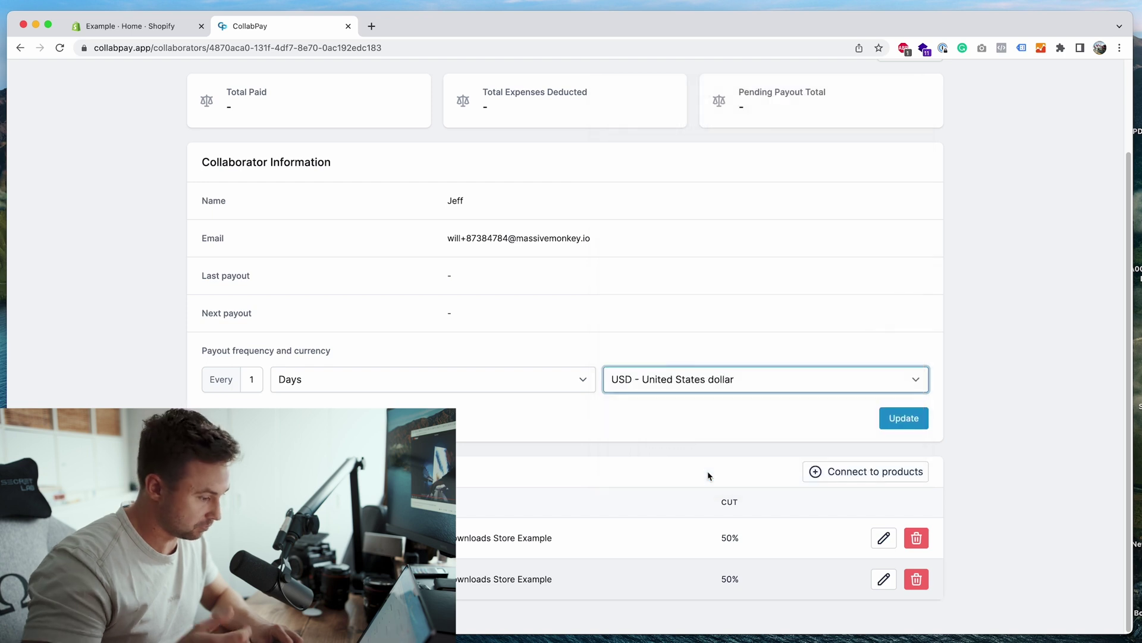
pyautogui.click(892, 424)
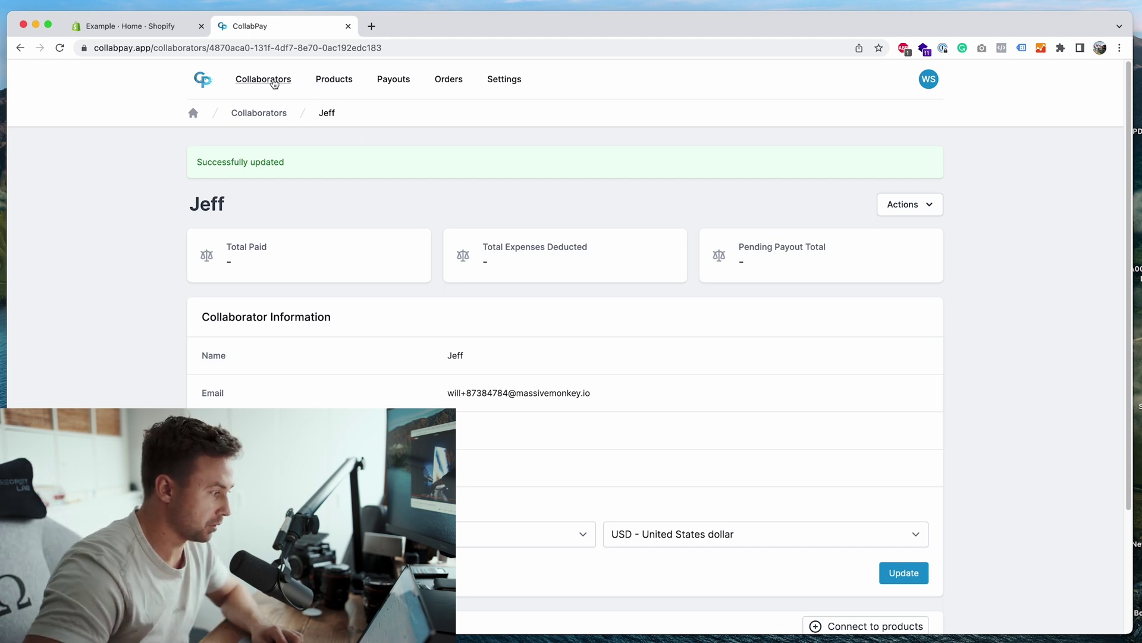
# Step: In Shopify Orders, create a new order and add Course (digital) and T-Shirt from all products
pyautogui.click(168, 31)
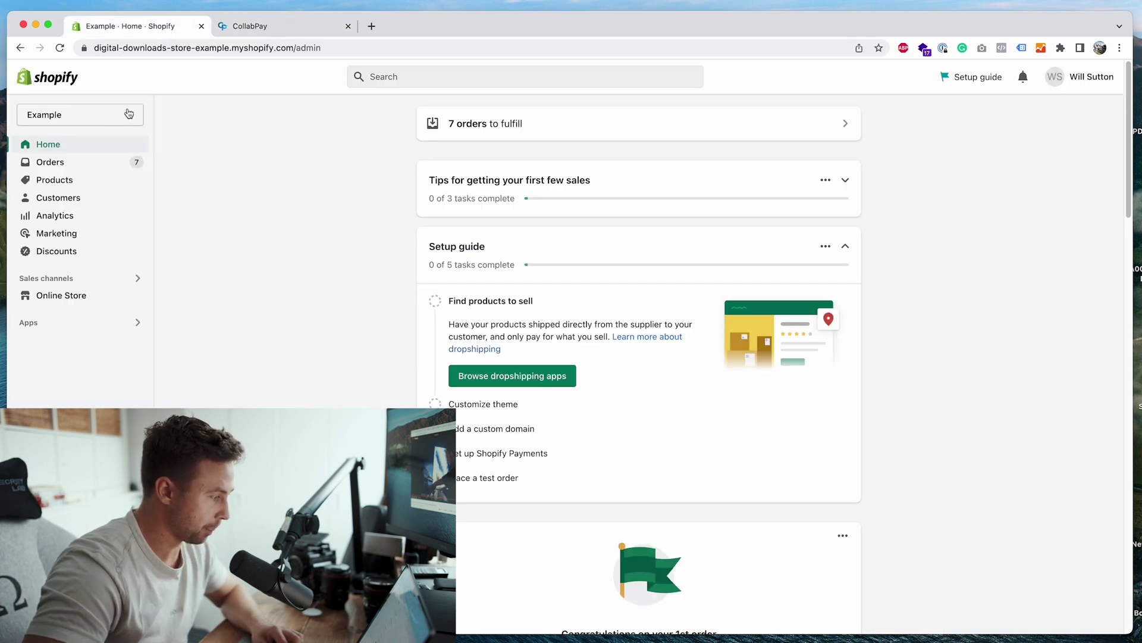
pyautogui.click(92, 164)
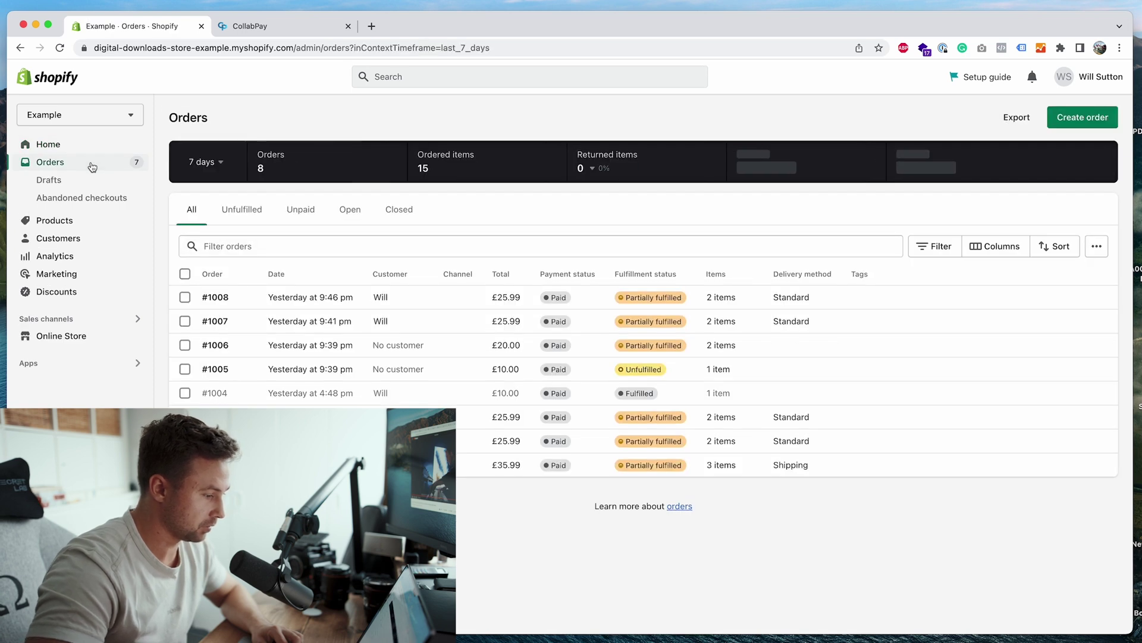
pyautogui.click(1073, 118)
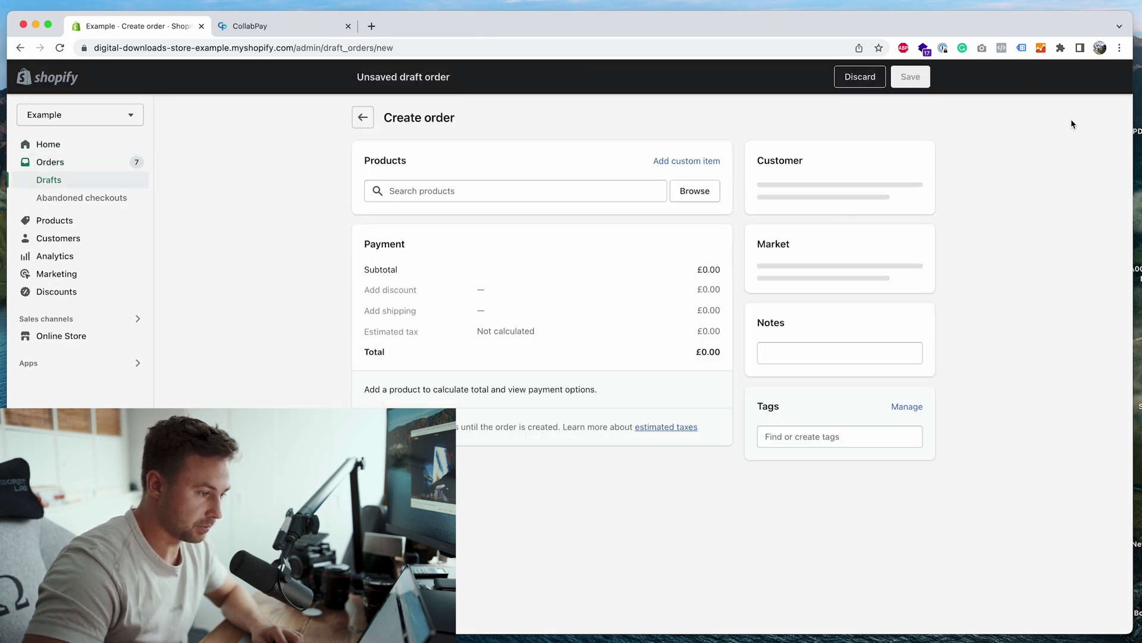
pyautogui.click(703, 192)
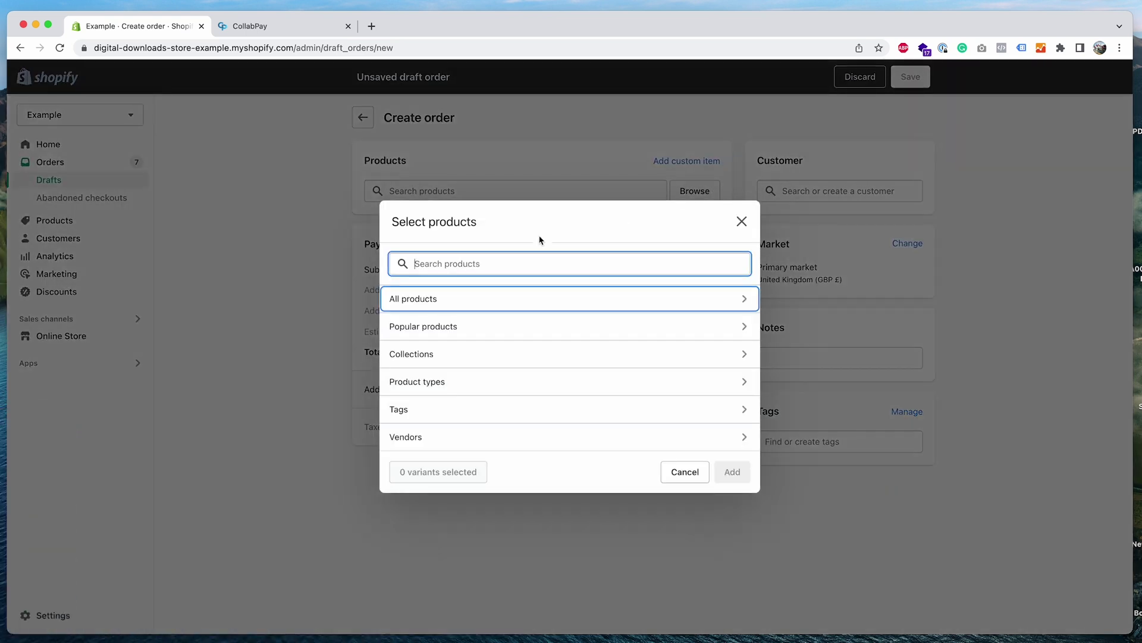
pyautogui.click(466, 298)
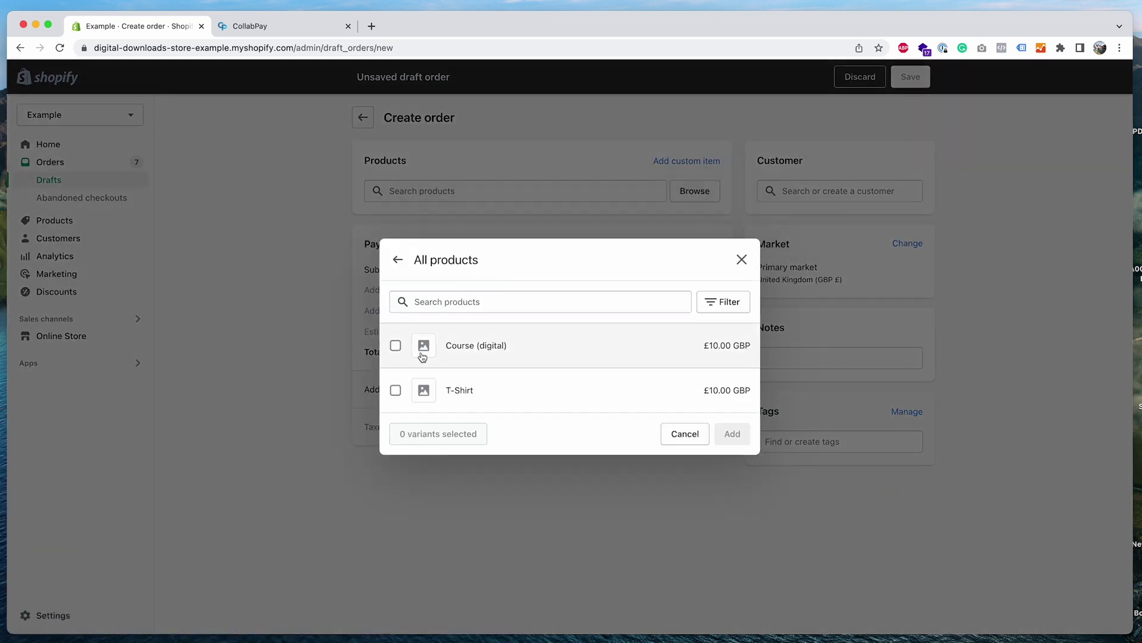
pyautogui.click(423, 356)
pyautogui.click(420, 391)
pyautogui.click(734, 433)
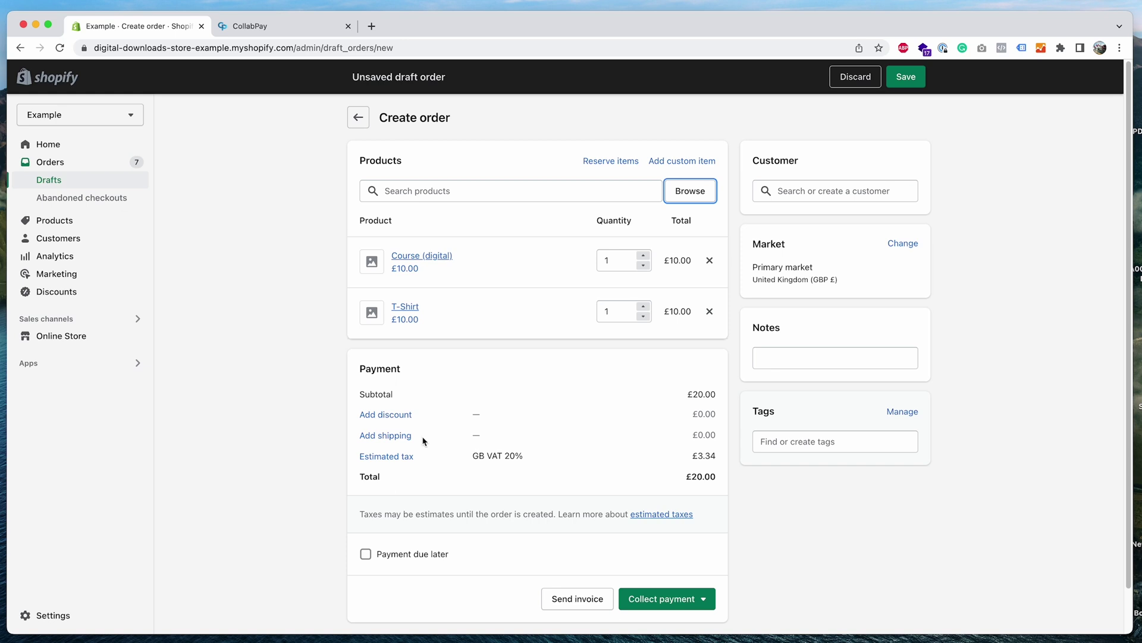
# Step: Apply a custom £1.00 shipping rate named 'Shipping' to the draft order
pyautogui.click(401, 436)
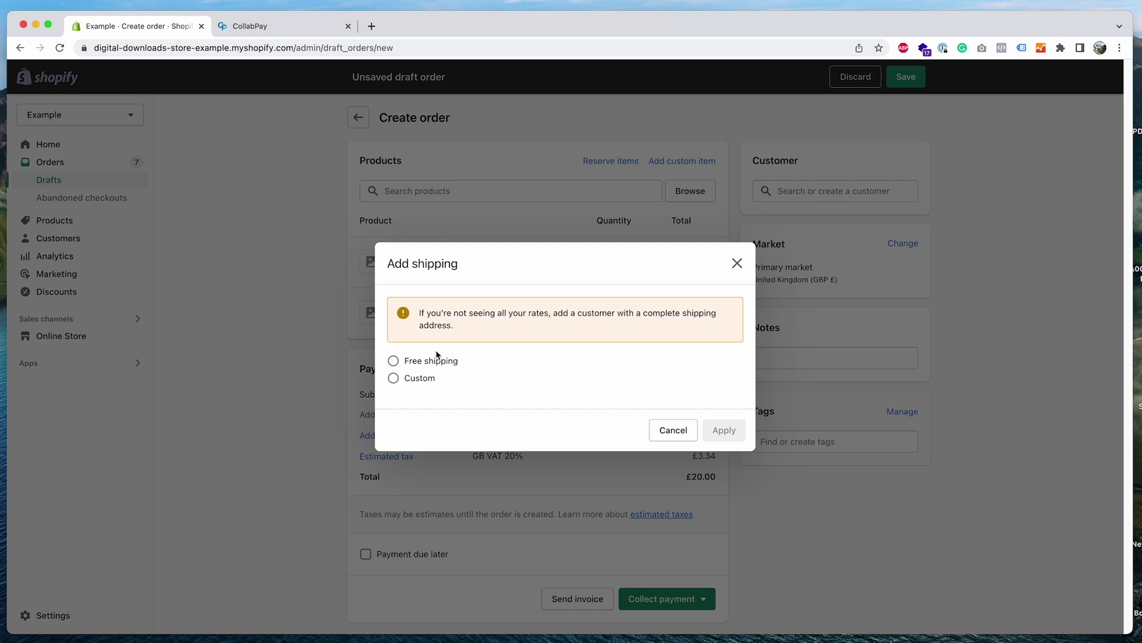
pyautogui.click(419, 378)
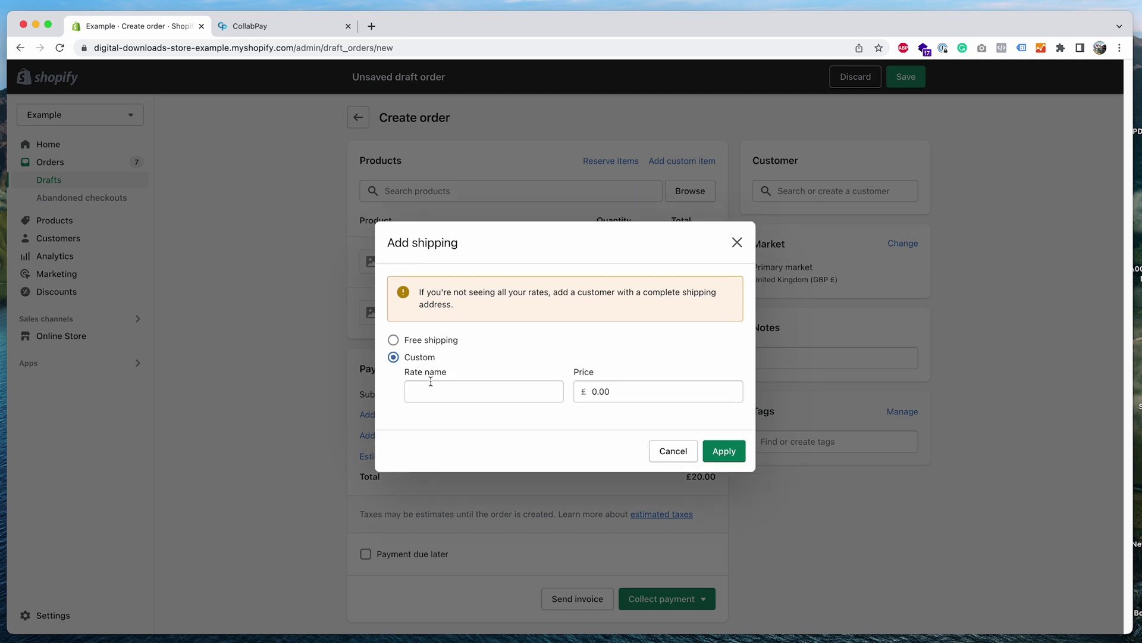
pyautogui.click(585, 388)
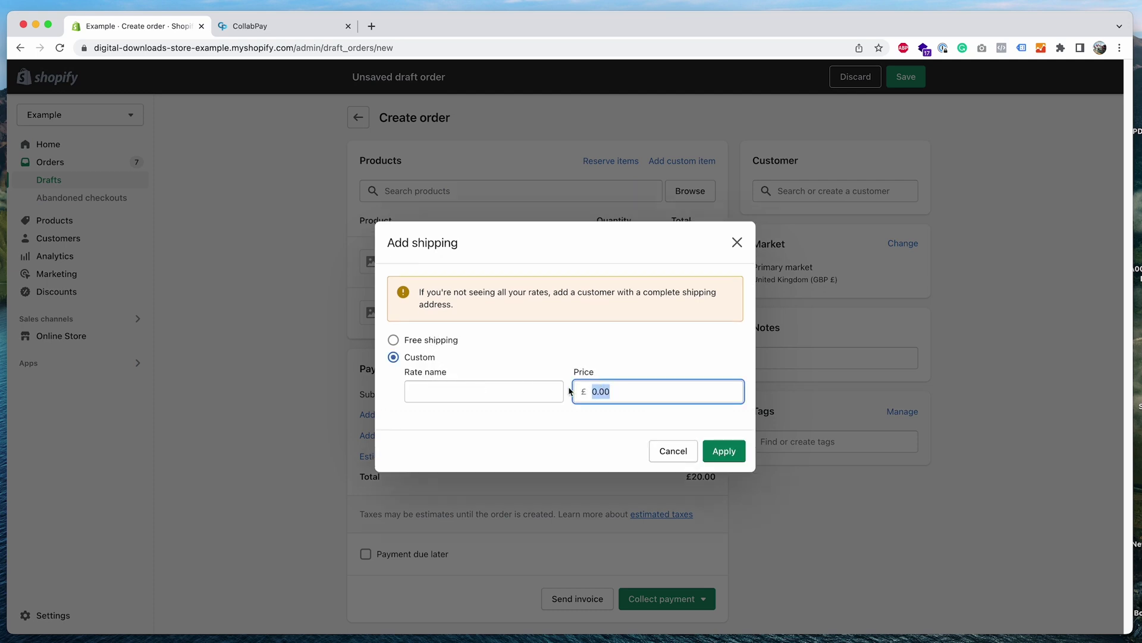
pyautogui.write('1')
pyautogui.click(528, 395)
pyautogui.write('Shipping')
pyautogui.click(723, 450)
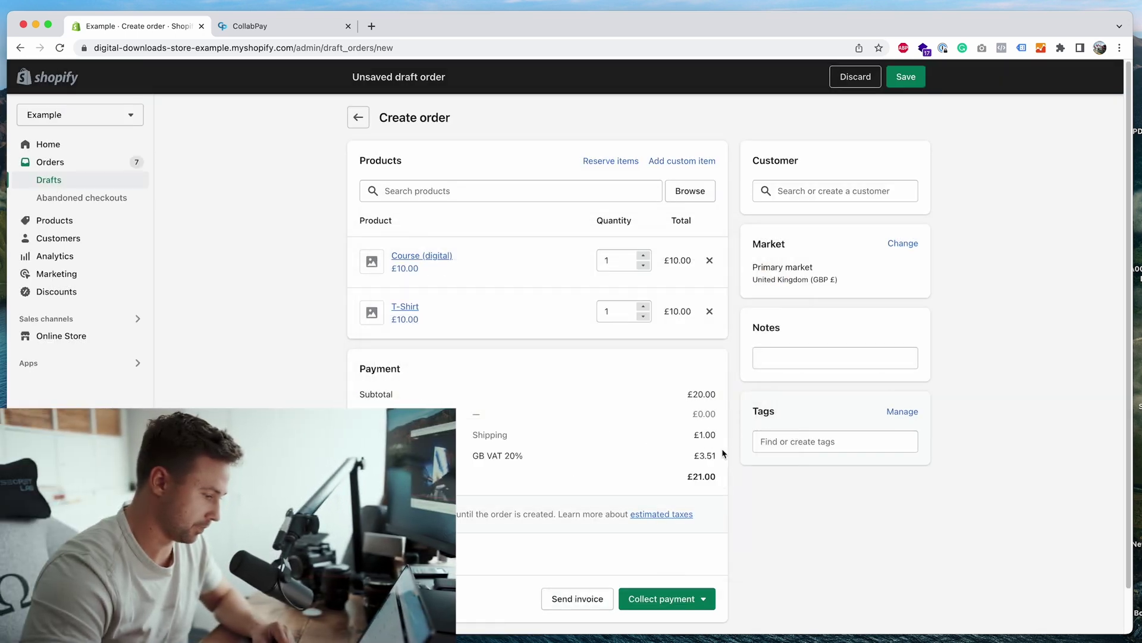
# Step: Attach a customer, mark the order as paid and create it
pyautogui.click(788, 189)
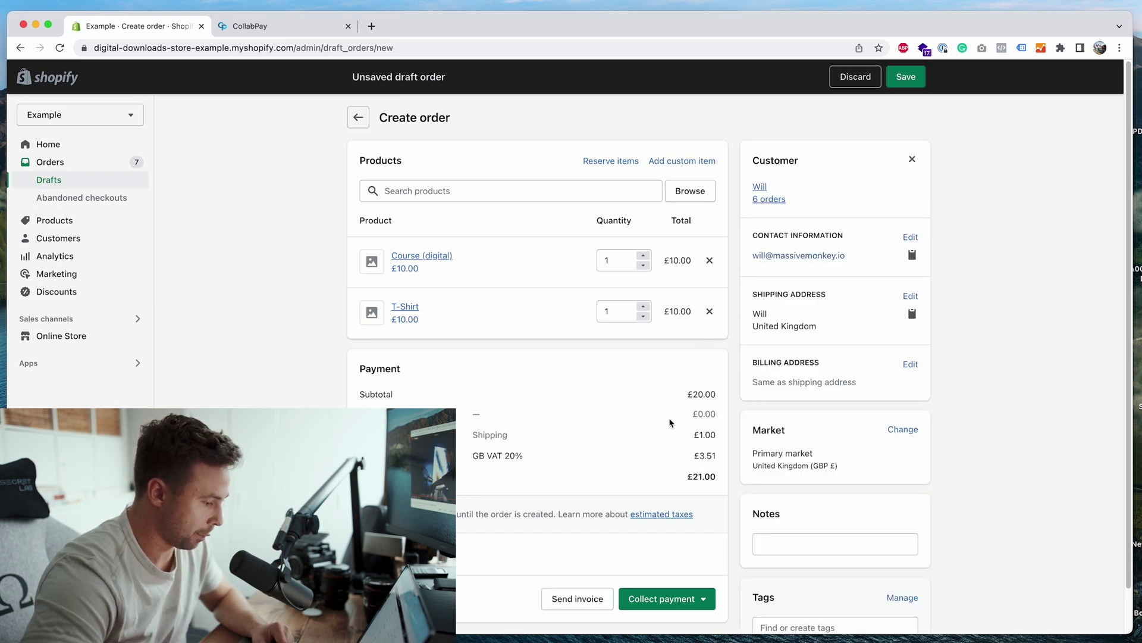
pyautogui.click(672, 600)
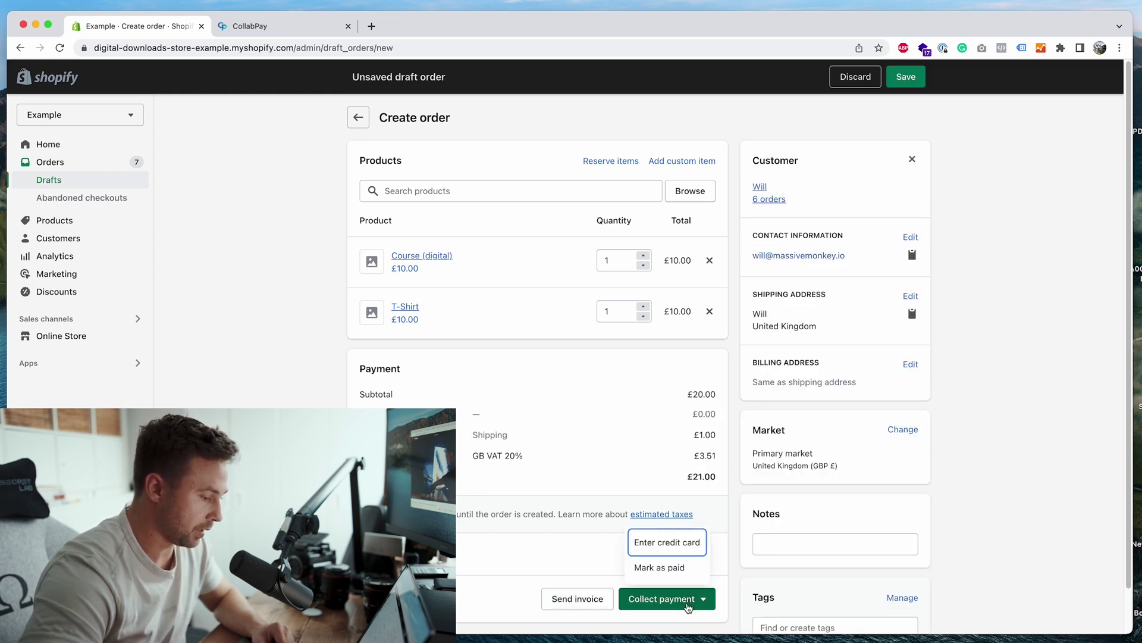
pyautogui.click(695, 569)
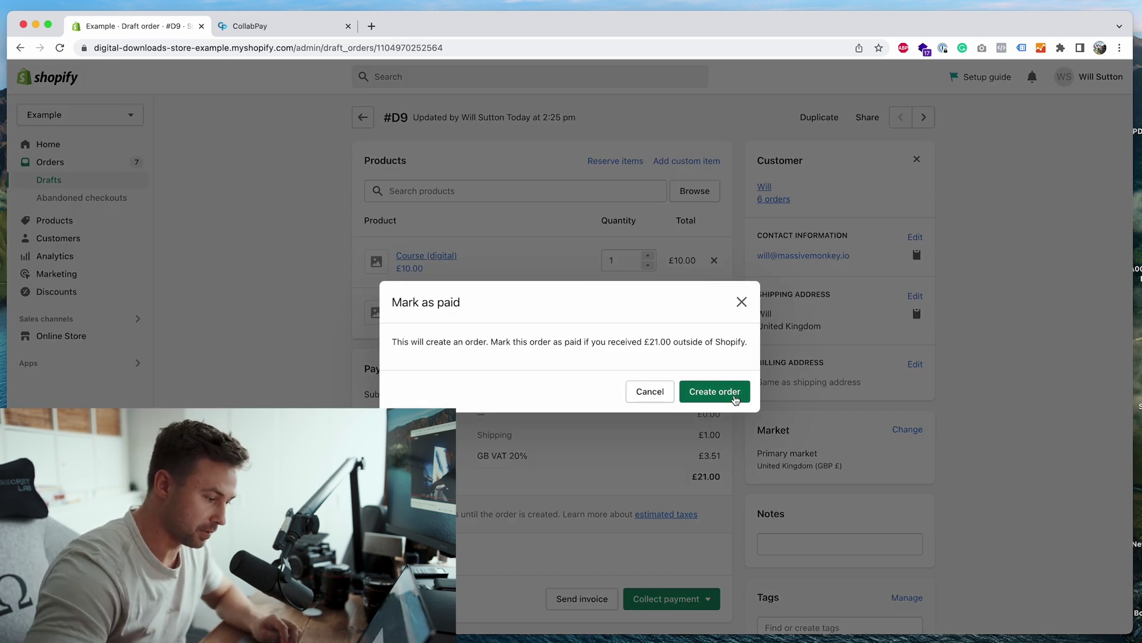
pyautogui.click(736, 398)
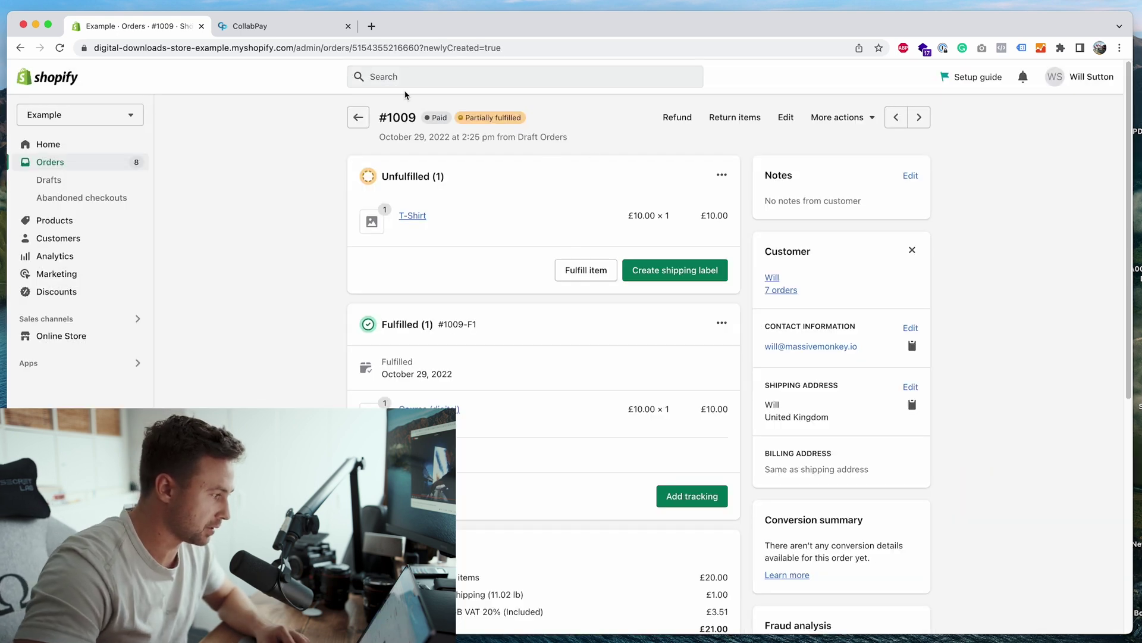
# Step: In CollabPay's Orders list, open order #1009 and scroll through its products
pyautogui.click(312, 27)
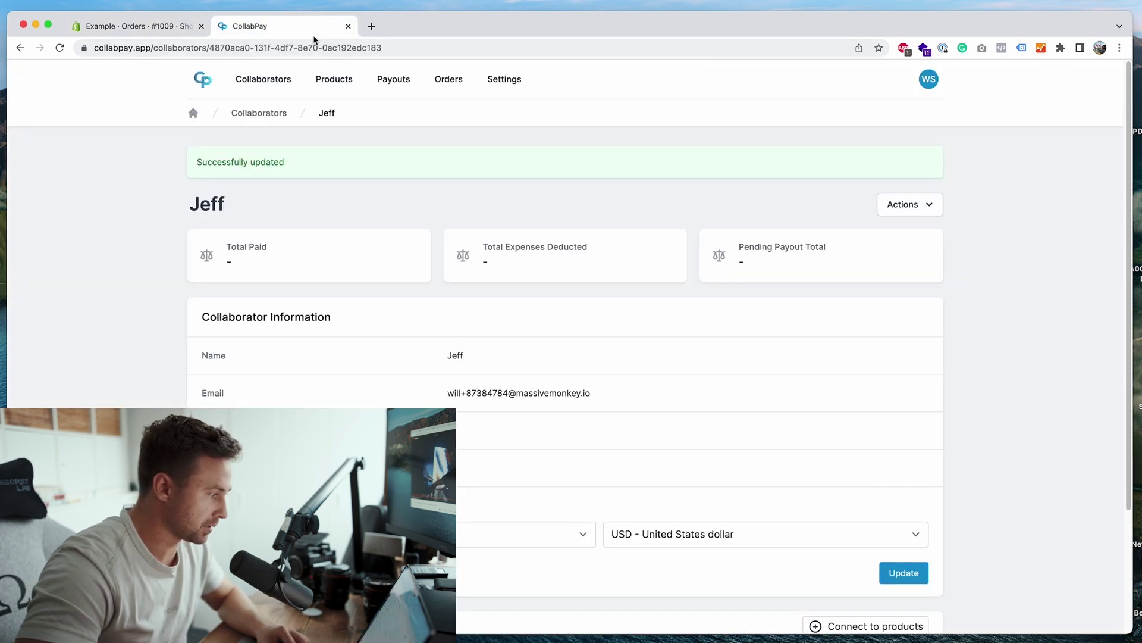
pyautogui.click(460, 86)
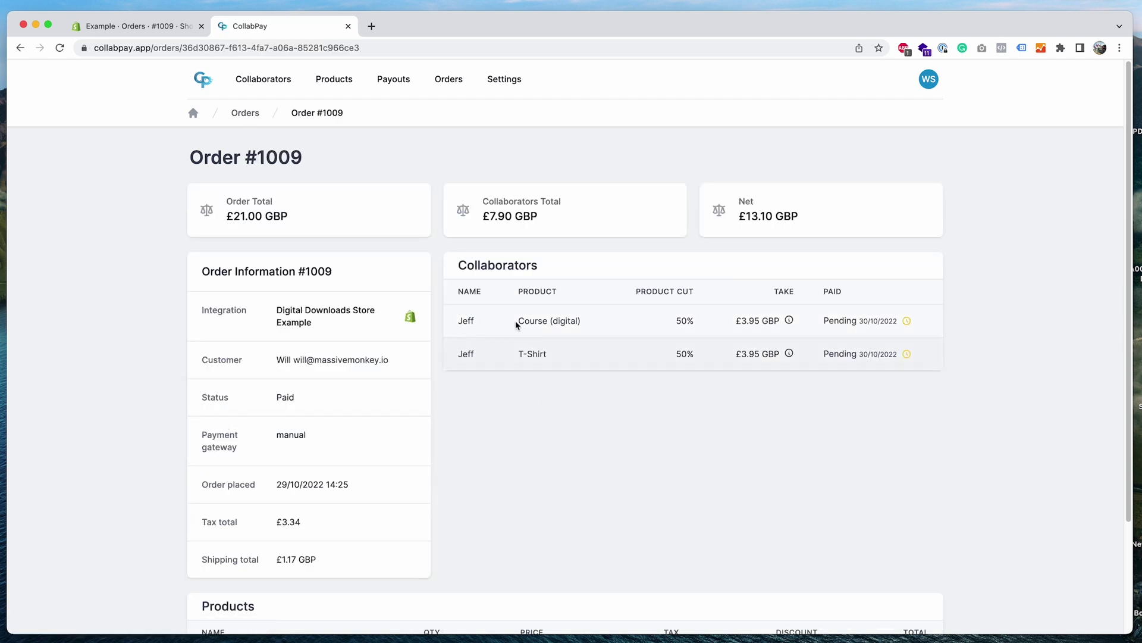
pyautogui.moveTo(510, 325); pyautogui.dragTo(590, 324)
pyautogui.click(538, 365)
pyautogui.scroll(-3, 538, 365)
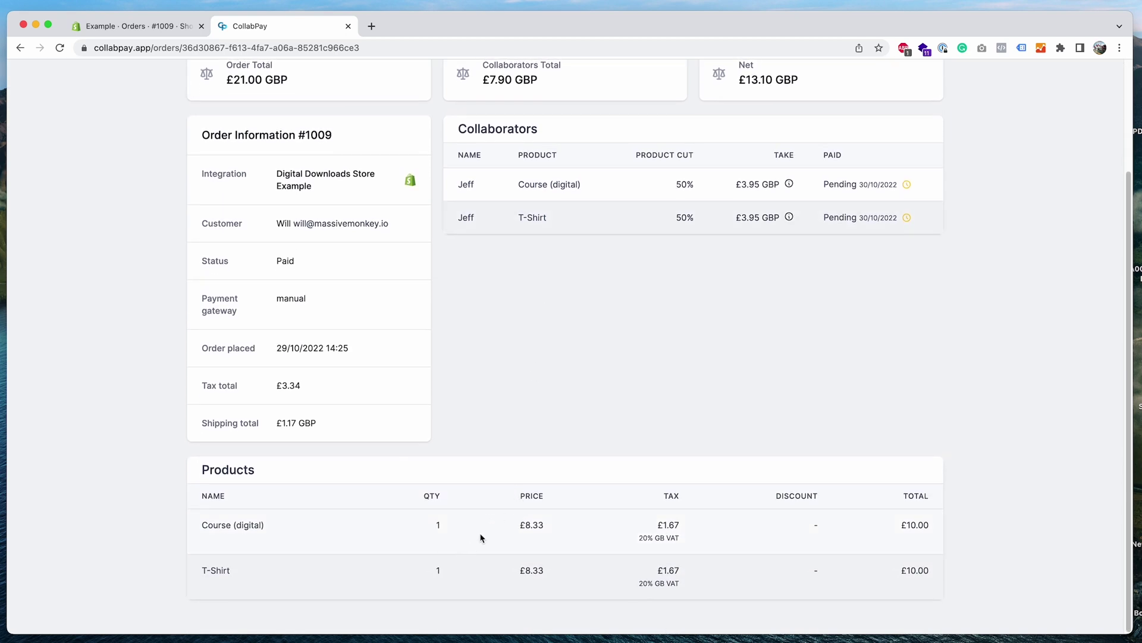
# Step: Check the £1.17 GBP shipping and Tax totals, then open Settings in a new tab
pyautogui.moveTo(324, 430); pyautogui.dragTo(277, 431)
pyautogui.click(302, 428)
pyautogui.moveTo(184, 386); pyautogui.dragTo(263, 387)
pyautogui.click(390, 393)
pyautogui.scroll(5, 411, 484)
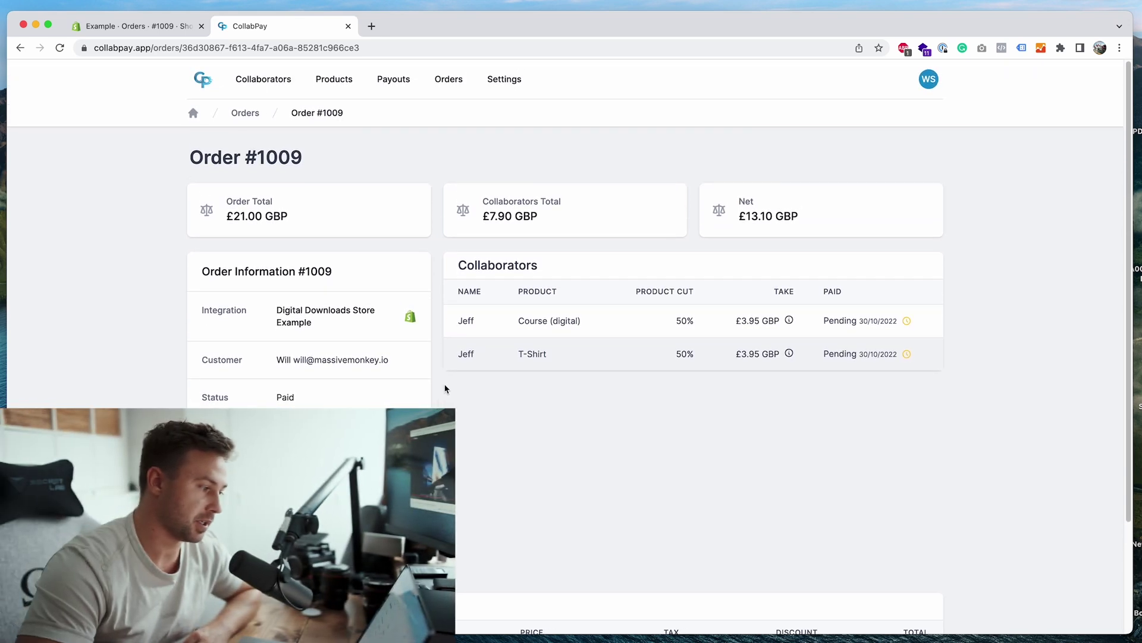
pyautogui.rightClick(509, 79)
pyautogui.click(523, 84)
# Step: In the new Settings tab, open Account and then Gateway Costs, showing Shopify Payments at 2.90% plus 0.30
pyautogui.click(395, 31)
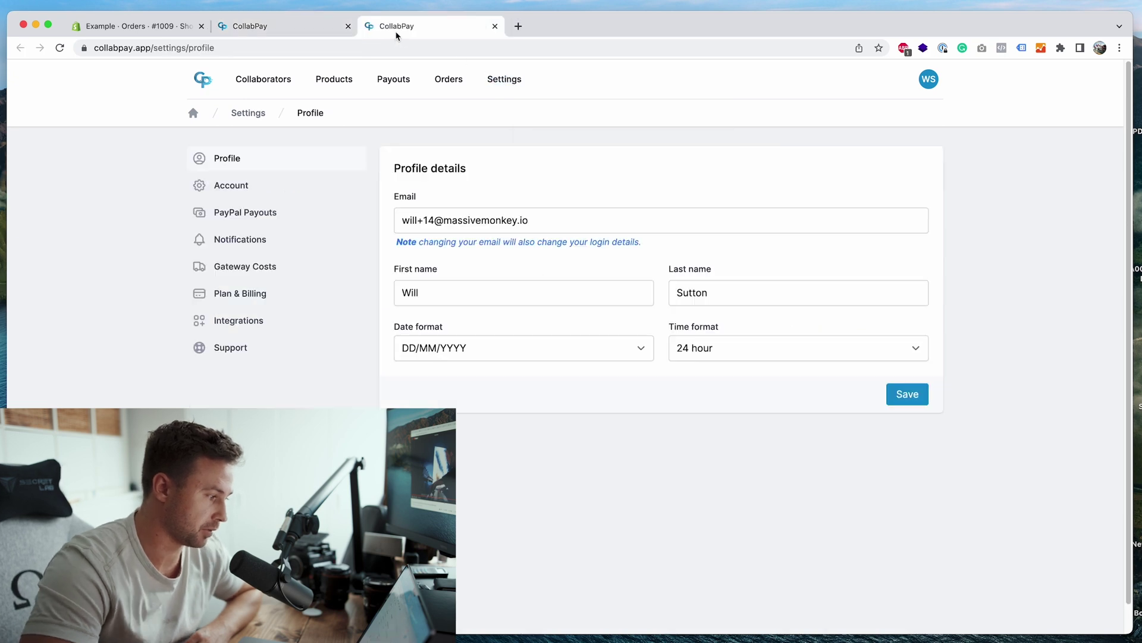
pyautogui.click(271, 190)
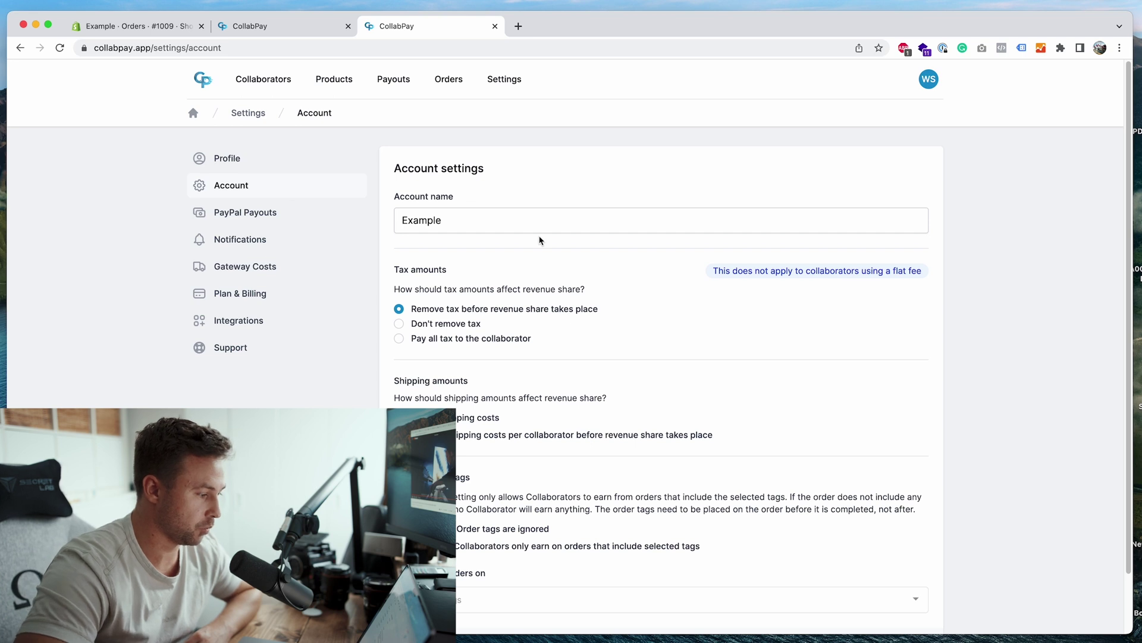
pyautogui.scroll(-2, 416, 214)
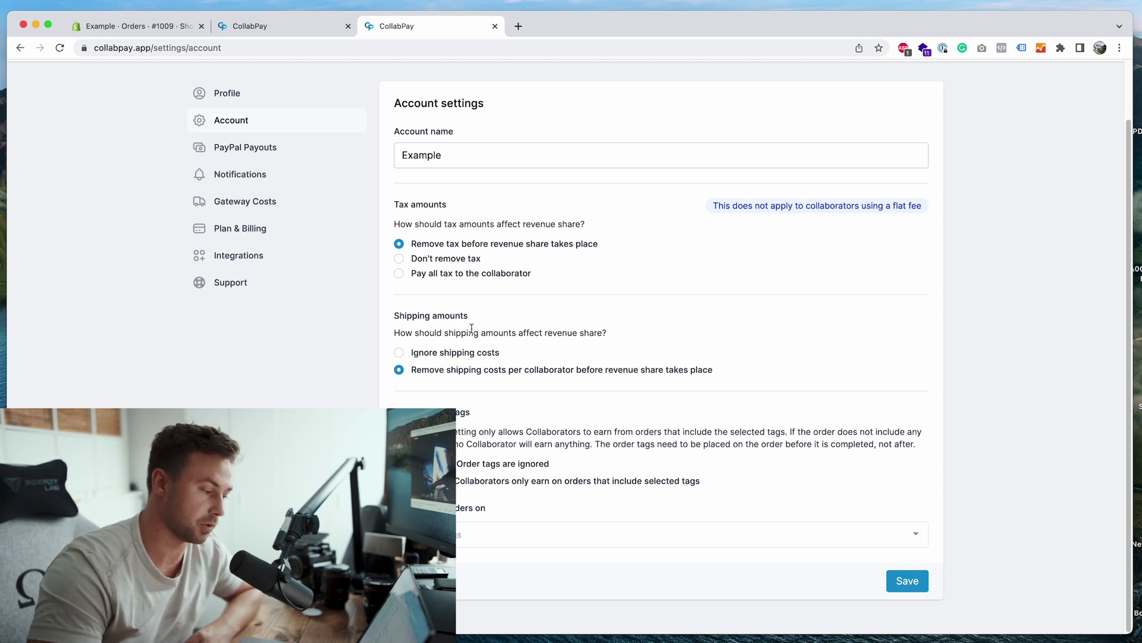
pyautogui.scroll(2, 471, 327)
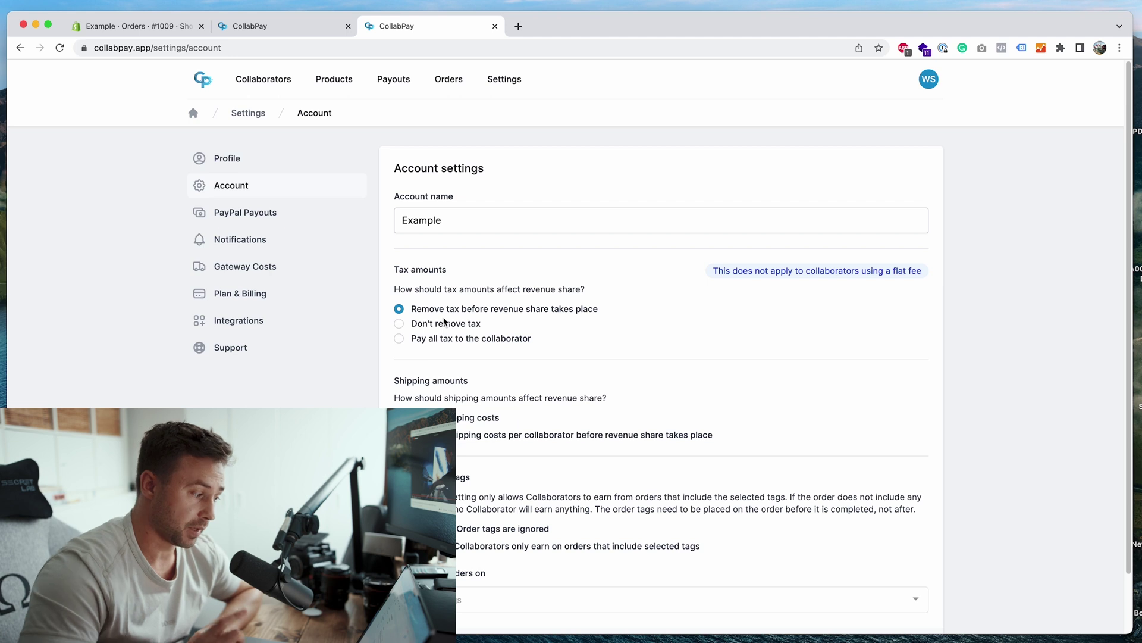
pyautogui.click(313, 277)
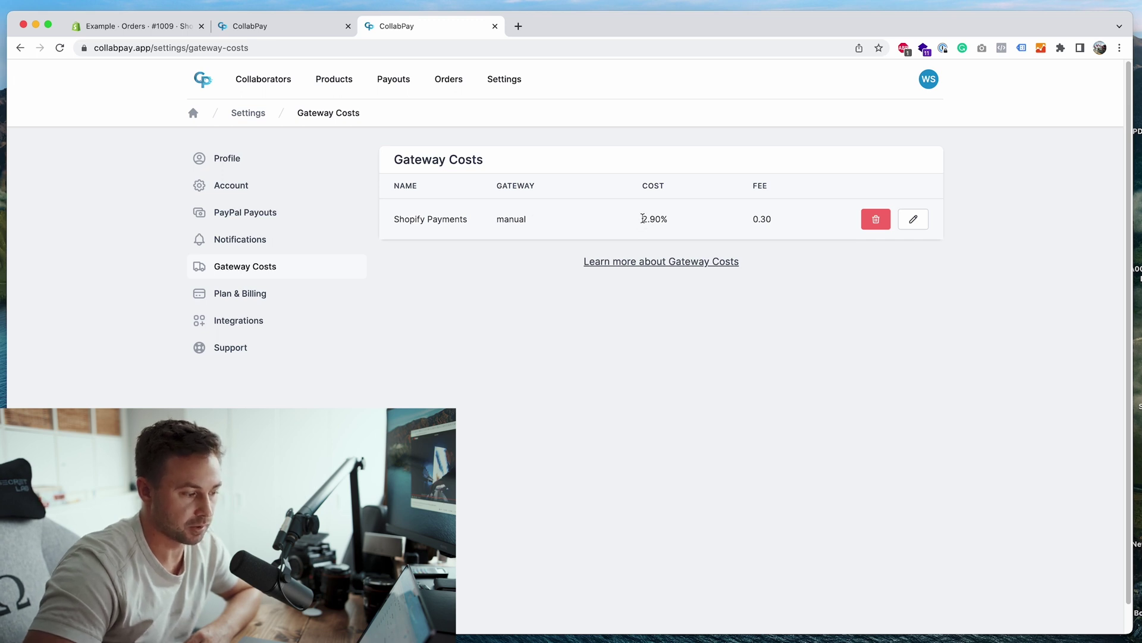
pyautogui.moveTo(642, 218); pyautogui.dragTo(678, 223)
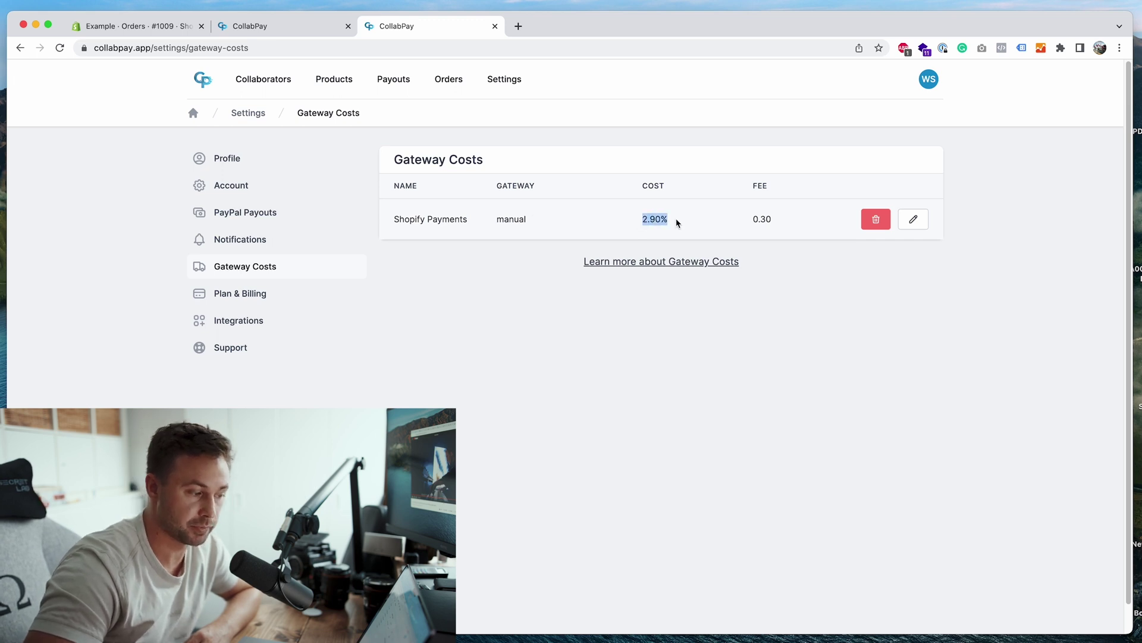
pyautogui.click(744, 226)
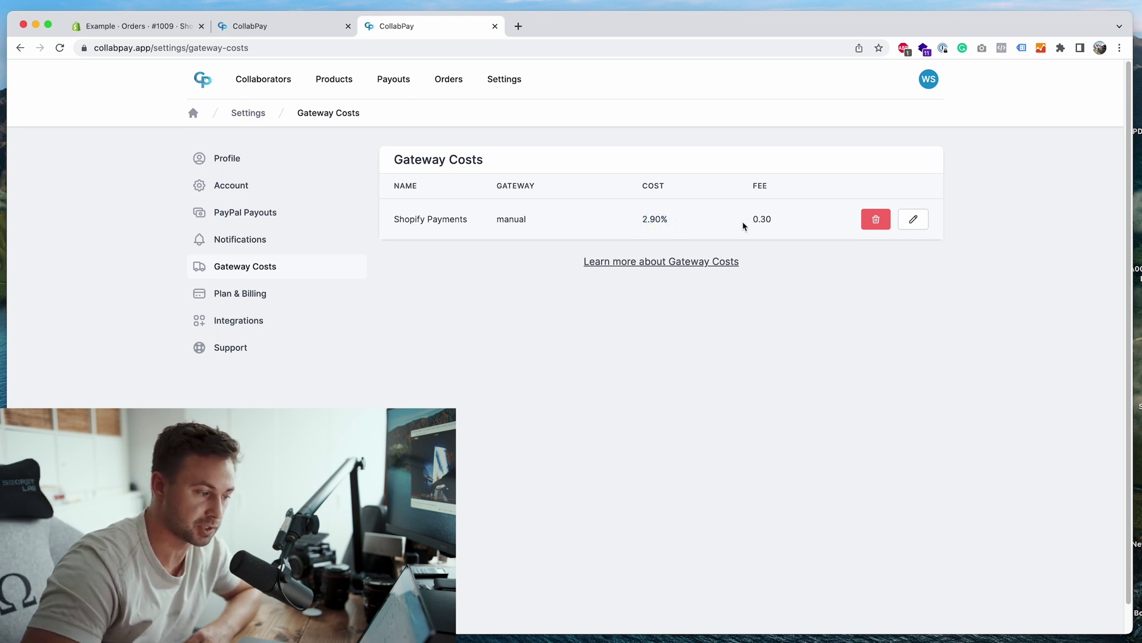
pyautogui.click(783, 218)
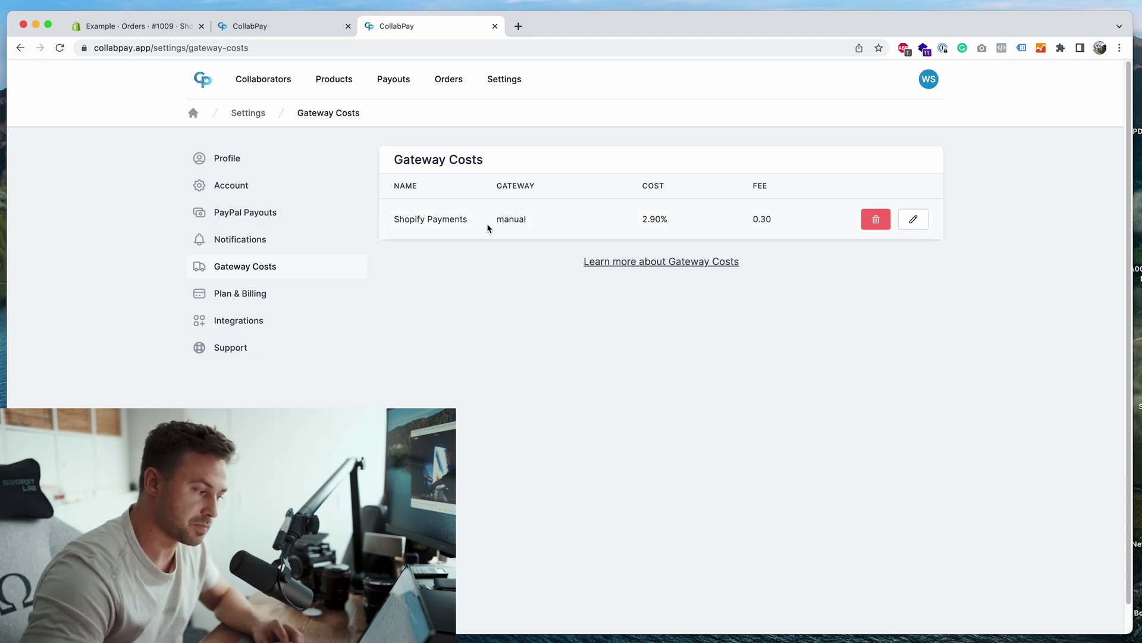
pyautogui.click(543, 228)
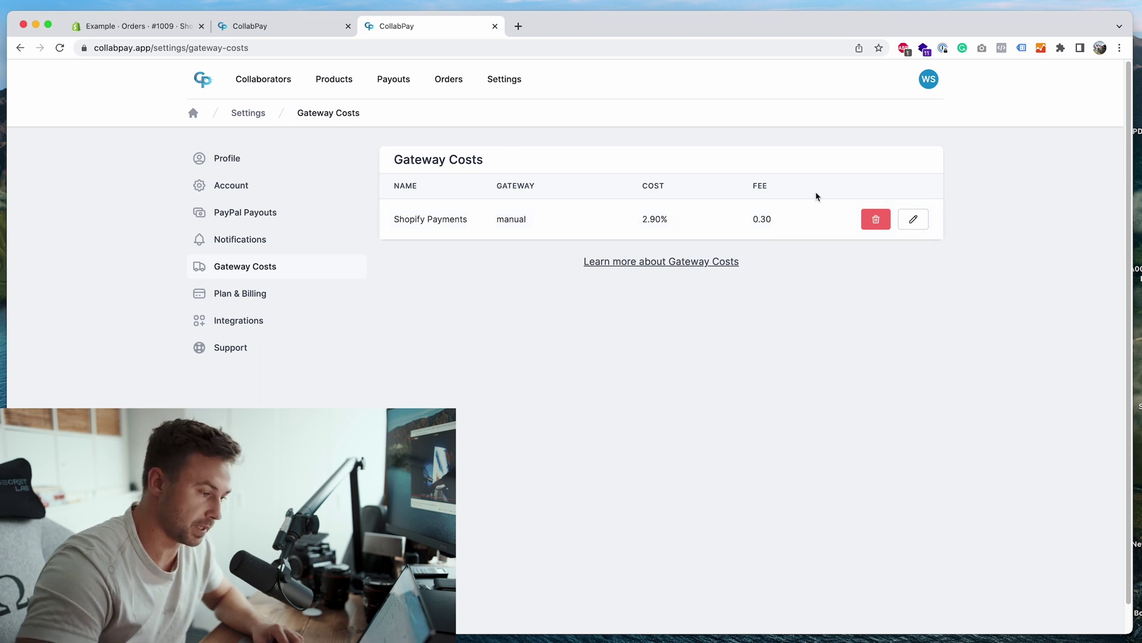
pyautogui.click(914, 220)
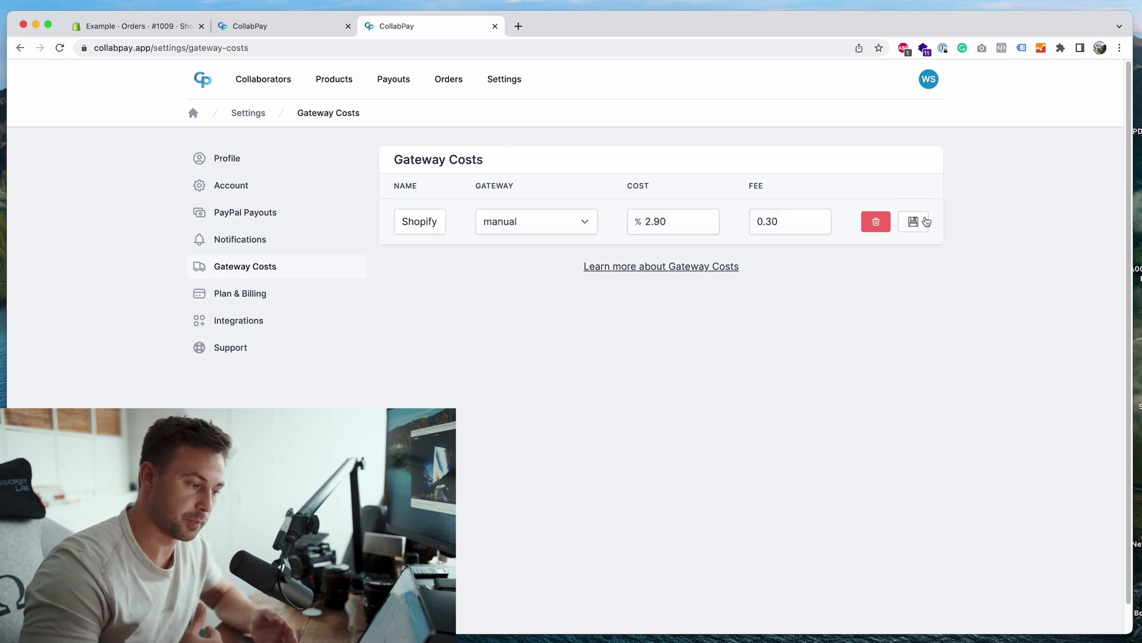
pyautogui.click(925, 221)
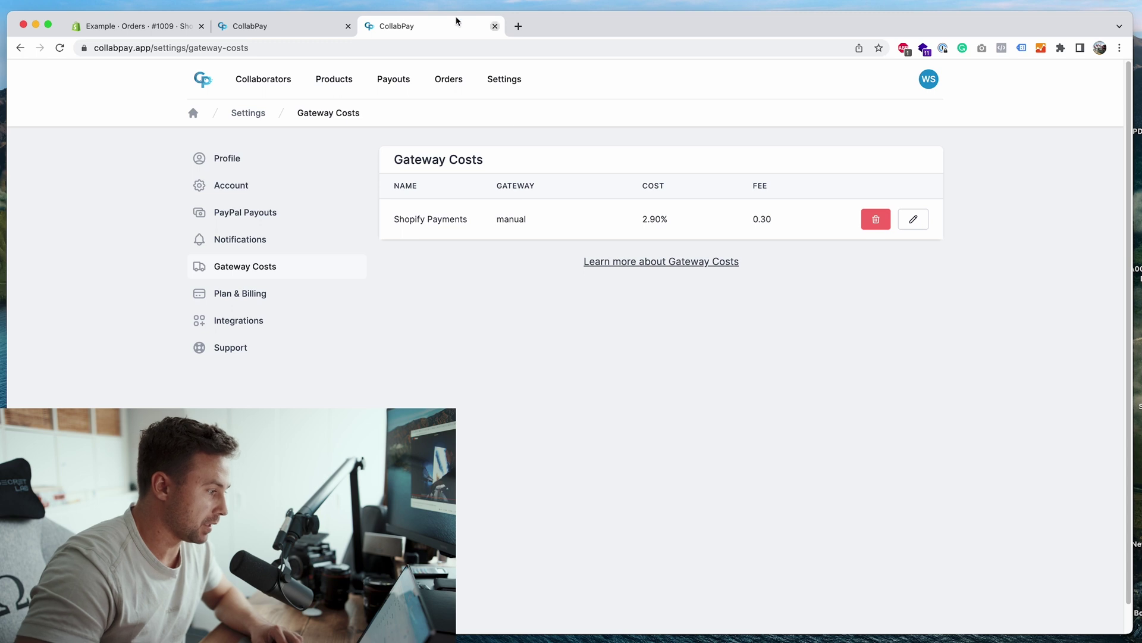
# Step: Review the order #1009 tab, then bring up the Payouts list
pyautogui.click(299, 26)
pyautogui.scroll(-3, 489, 308)
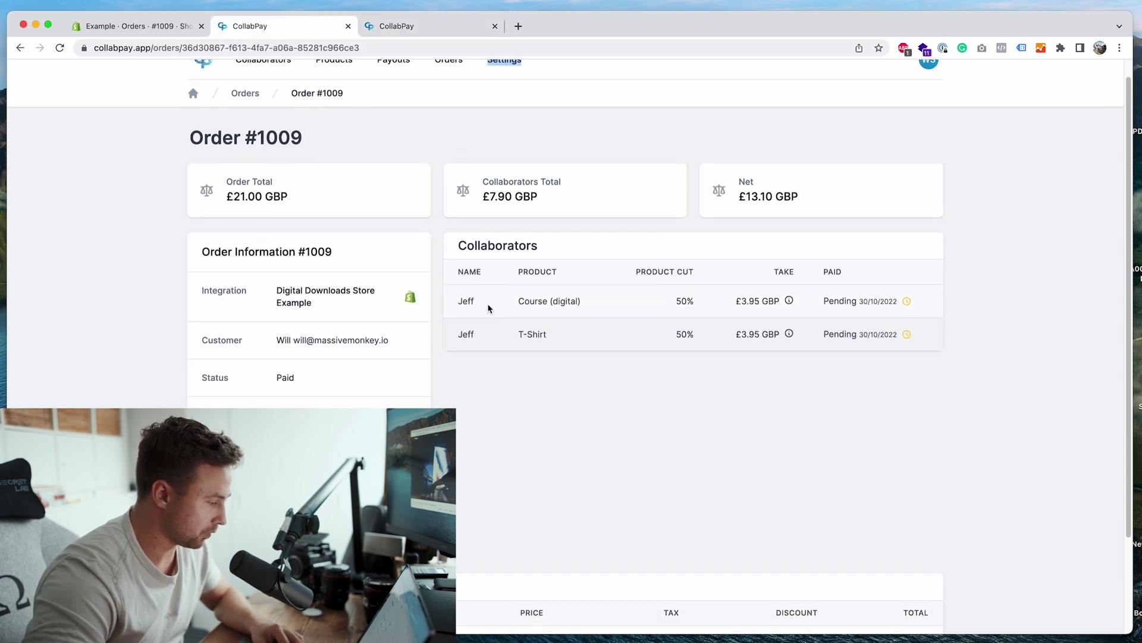
pyautogui.scroll(-2, 482, 310)
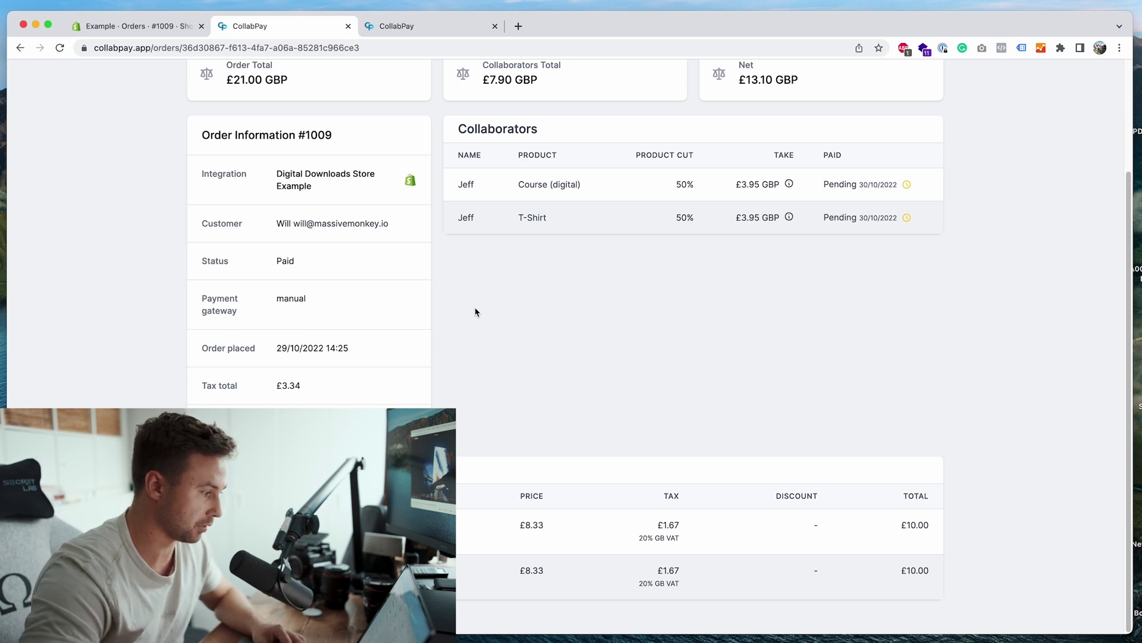
pyautogui.scroll(3, 476, 312)
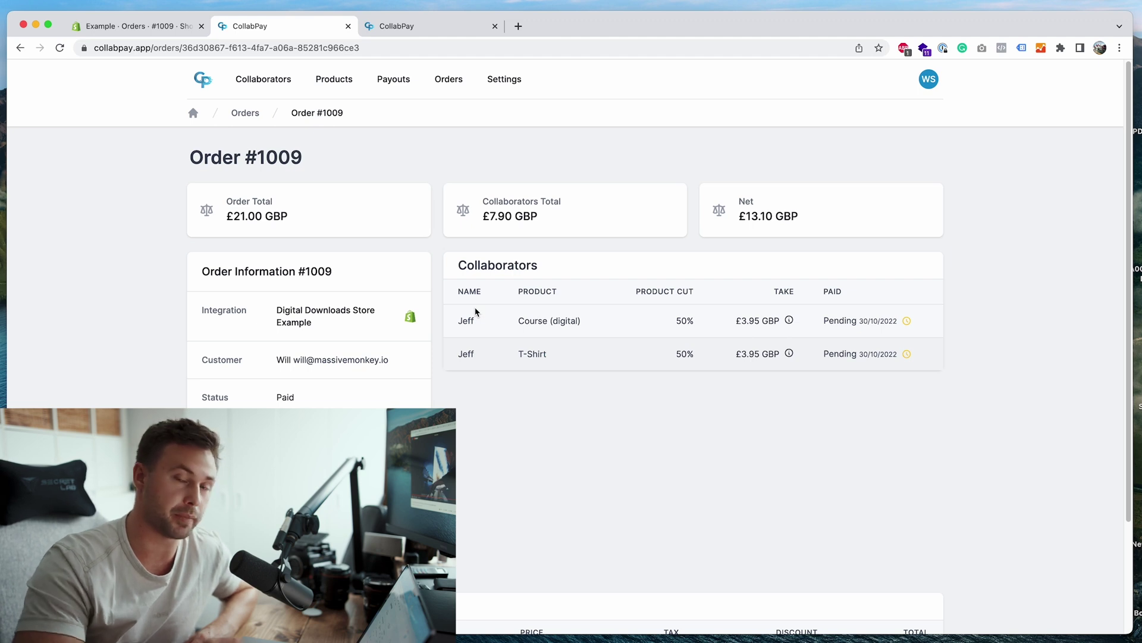
pyautogui.click(395, 82)
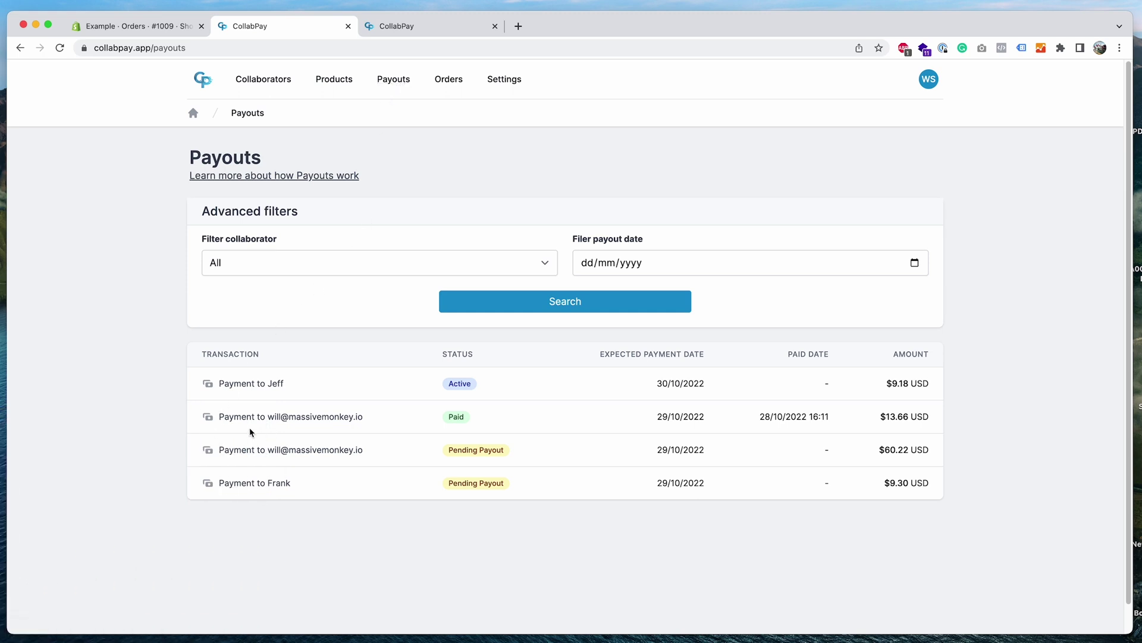
# Step: Inspect the paid $13.66 USD payout's item amounts, then return to the Payouts list
pyautogui.moveTo(419, 392); pyautogui.dragTo(484, 390)
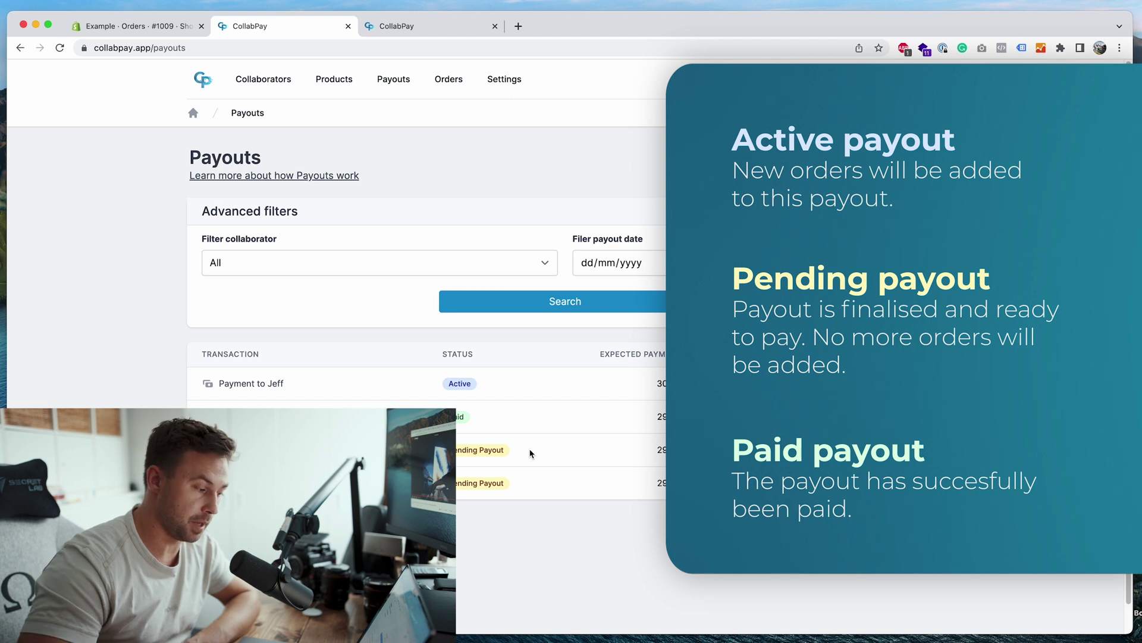
pyautogui.click(480, 418)
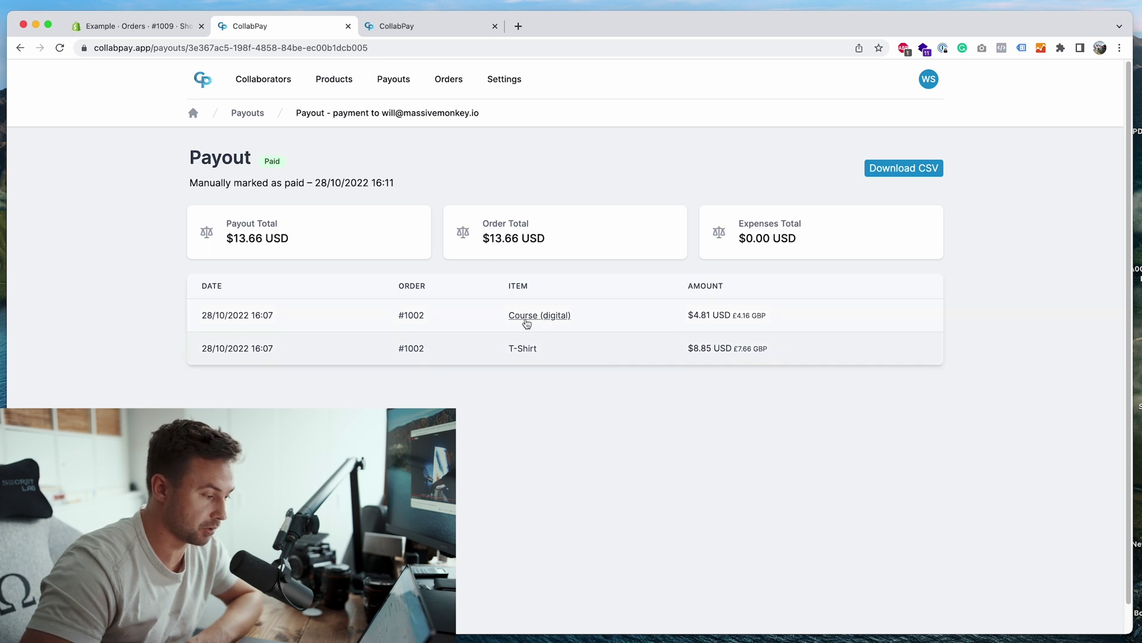
pyautogui.moveTo(687, 348); pyautogui.dragTo(733, 349)
pyautogui.click(815, 358)
pyautogui.click(773, 355)
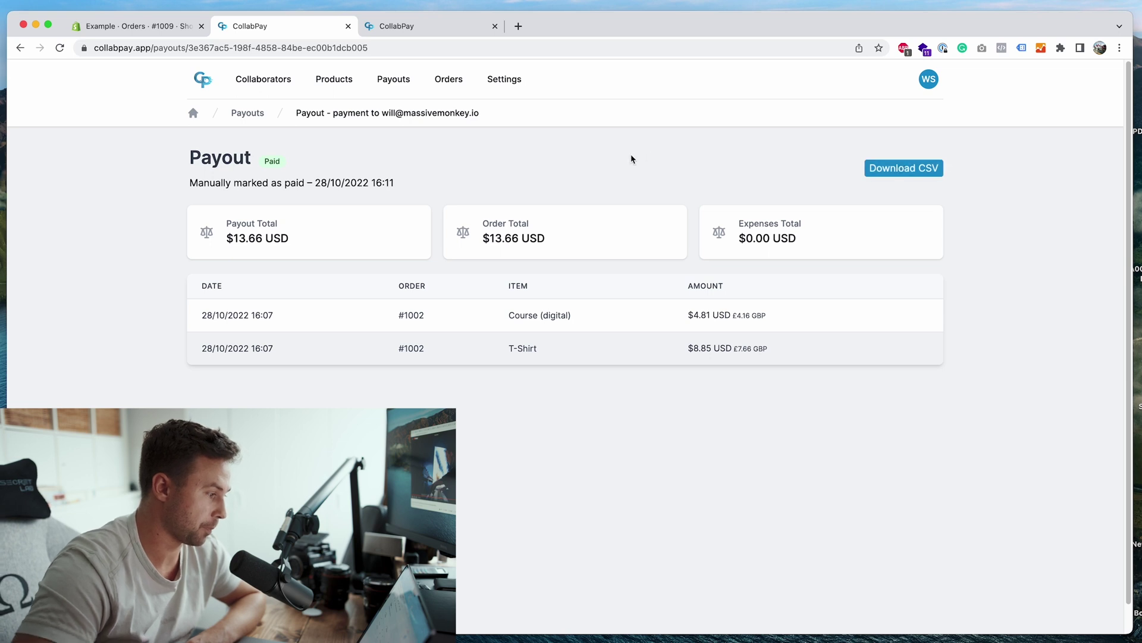
pyautogui.click(400, 82)
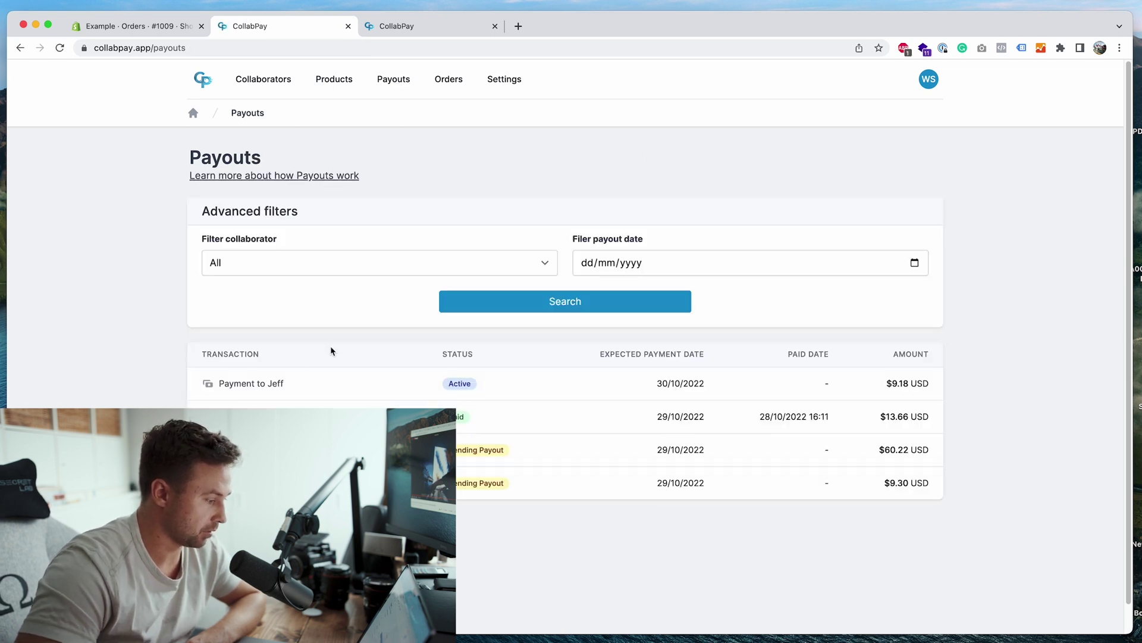
# Step: Open the collaborator's active payout and check its order #1009 items and $9.18 total
pyautogui.click(269, 386)
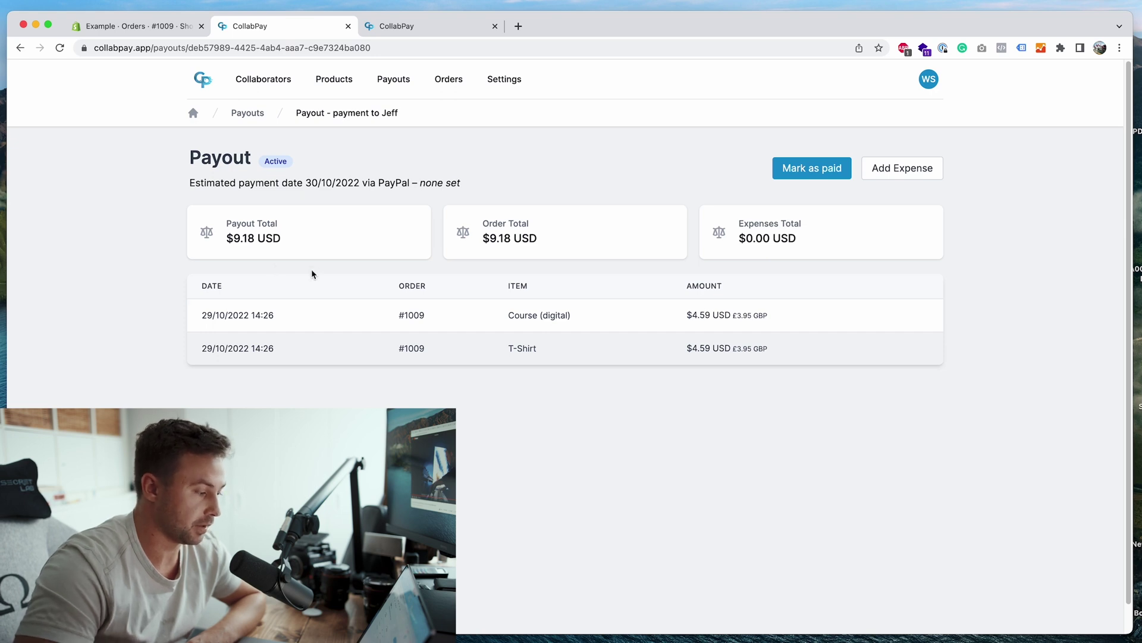
pyautogui.moveTo(384, 323); pyautogui.dragTo(446, 319)
pyautogui.click(683, 319)
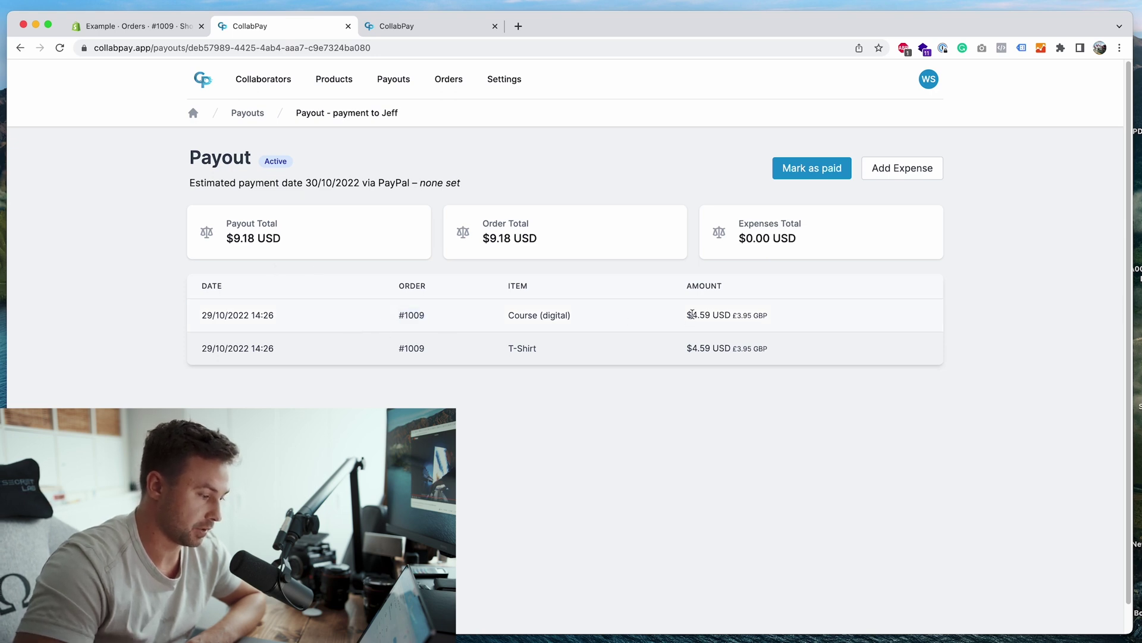
pyautogui.moveTo(306, 247); pyautogui.dragTo(237, 240)
pyautogui.click(373, 245)
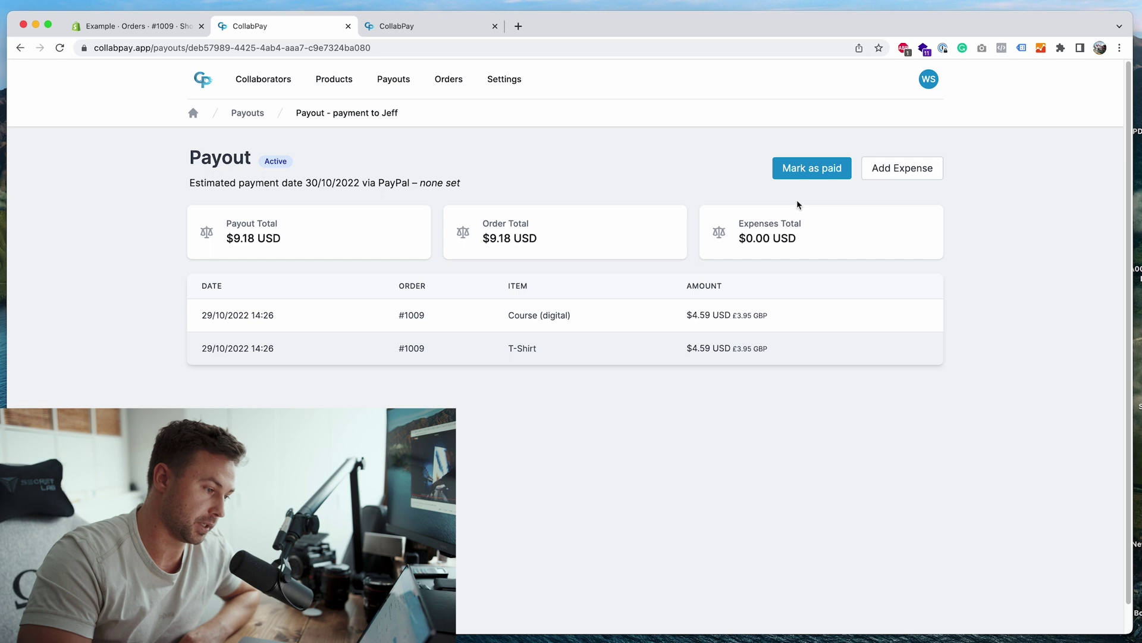
# Step: Add a 'Google ads' expense of 3.00 USD to the payout and confirm it
pyautogui.click(887, 179)
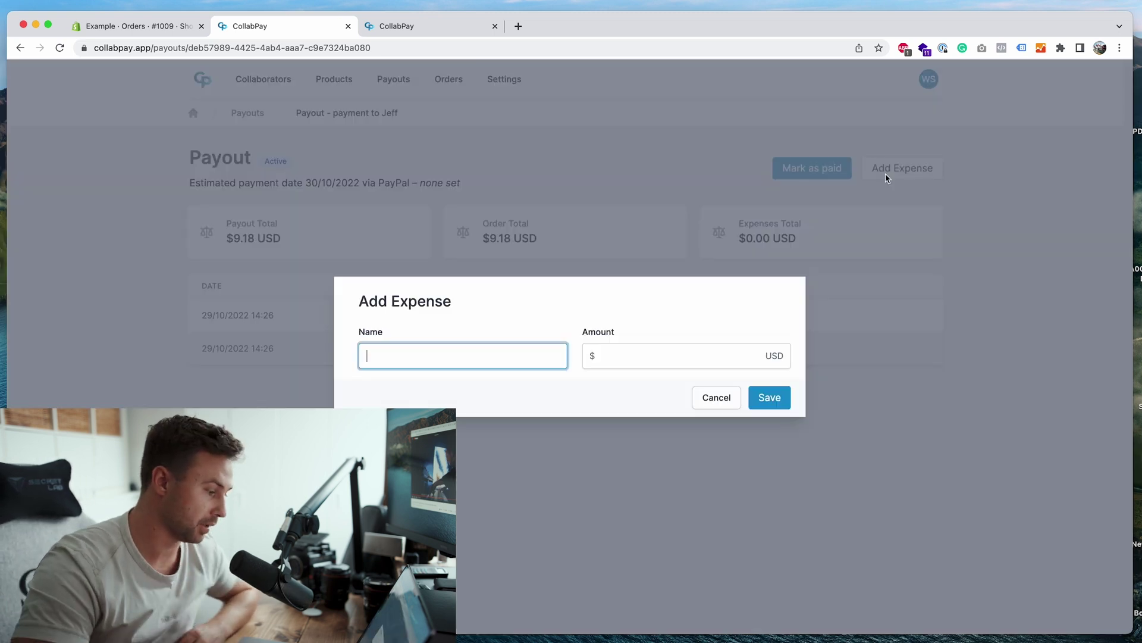
pyautogui.write('Google ads')
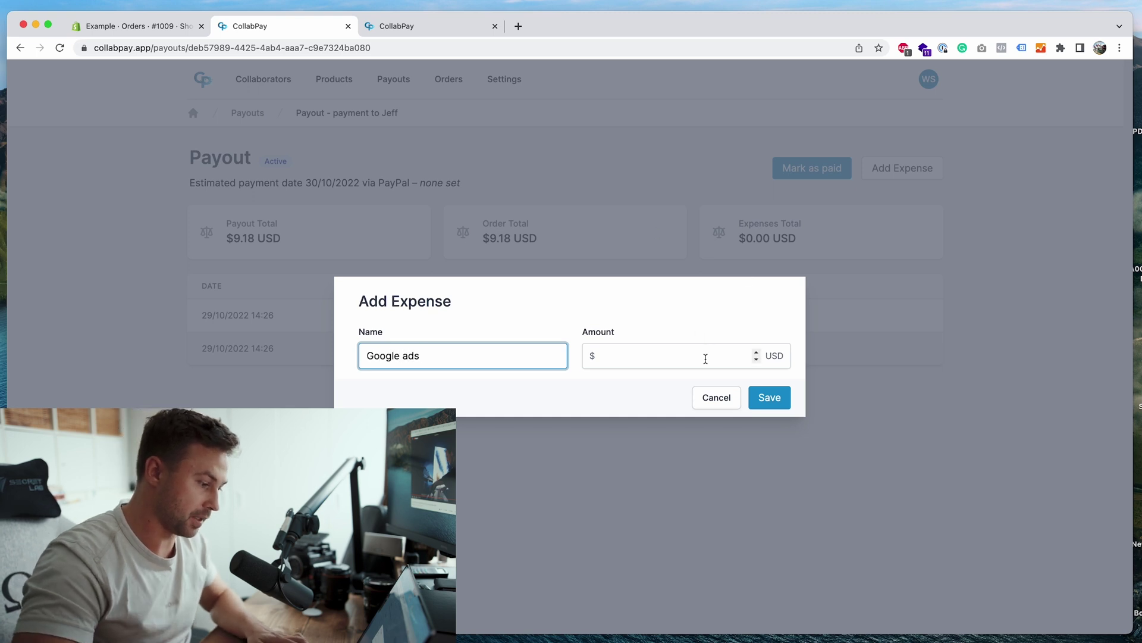
pyautogui.click(706, 359)
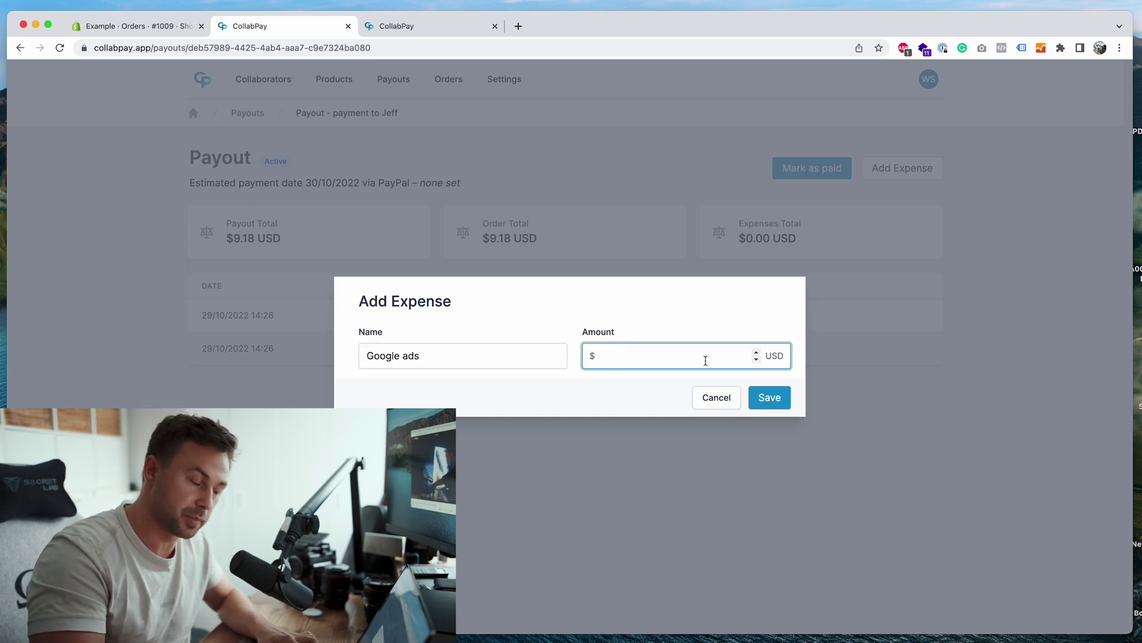
pyautogui.write('8')
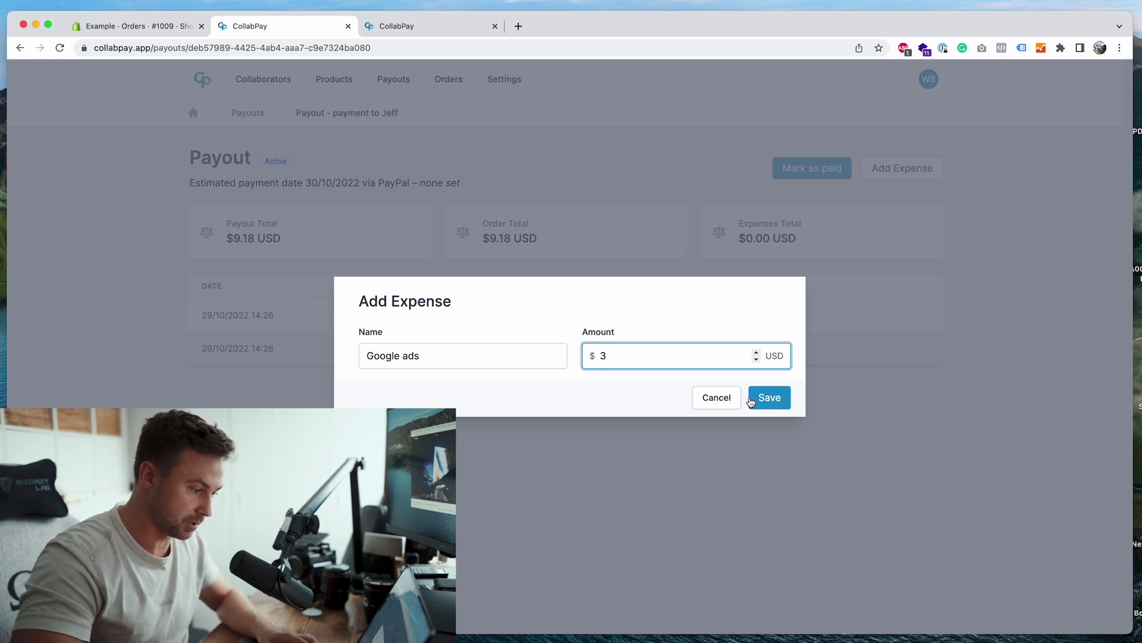
pyautogui.click(768, 397)
pyautogui.click(581, 405)
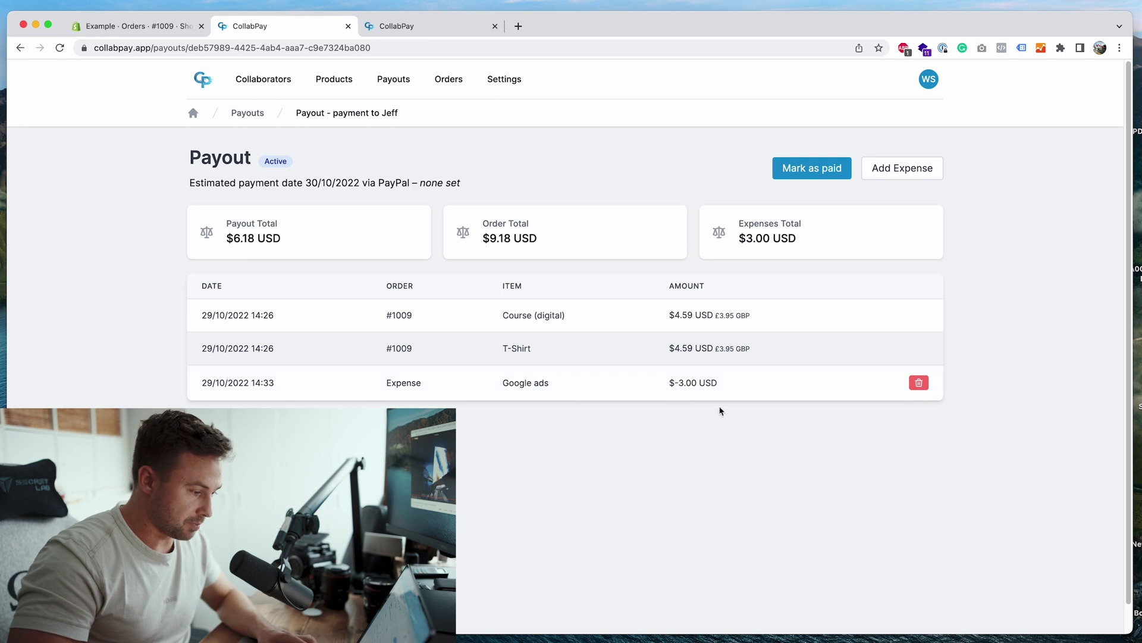
pyautogui.moveTo(672, 384); pyautogui.dragTo(726, 387)
pyautogui.click(726, 388)
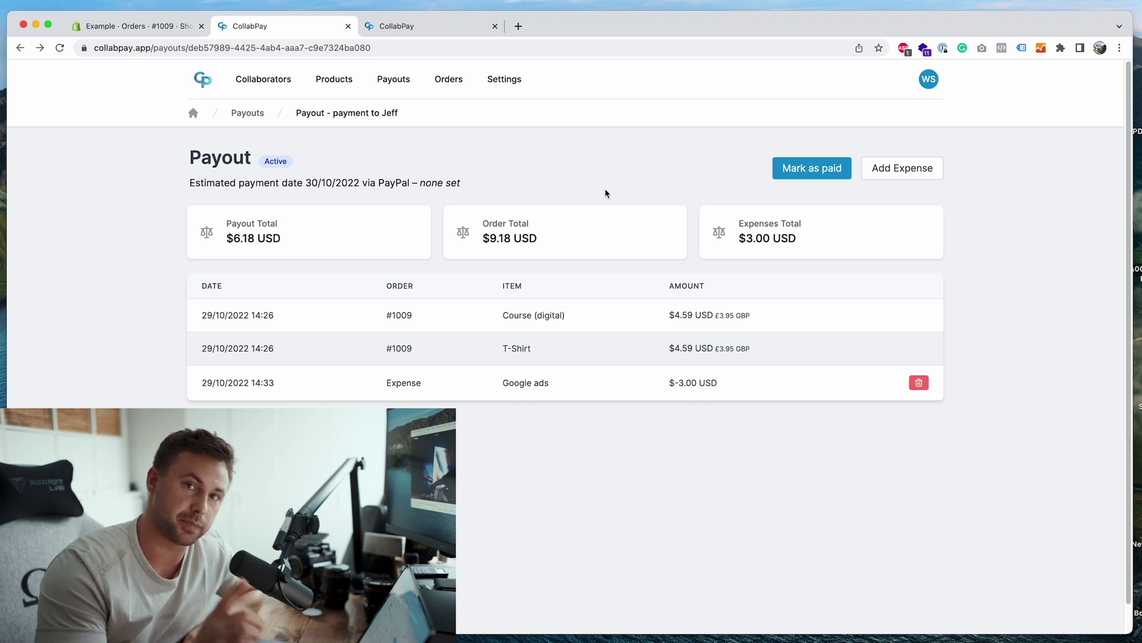
# Step: Mark Jeff's $6.18 payout as paid, confirming with Yes, then go to account settings
pyautogui.click(806, 167)
pyautogui.click(586, 412)
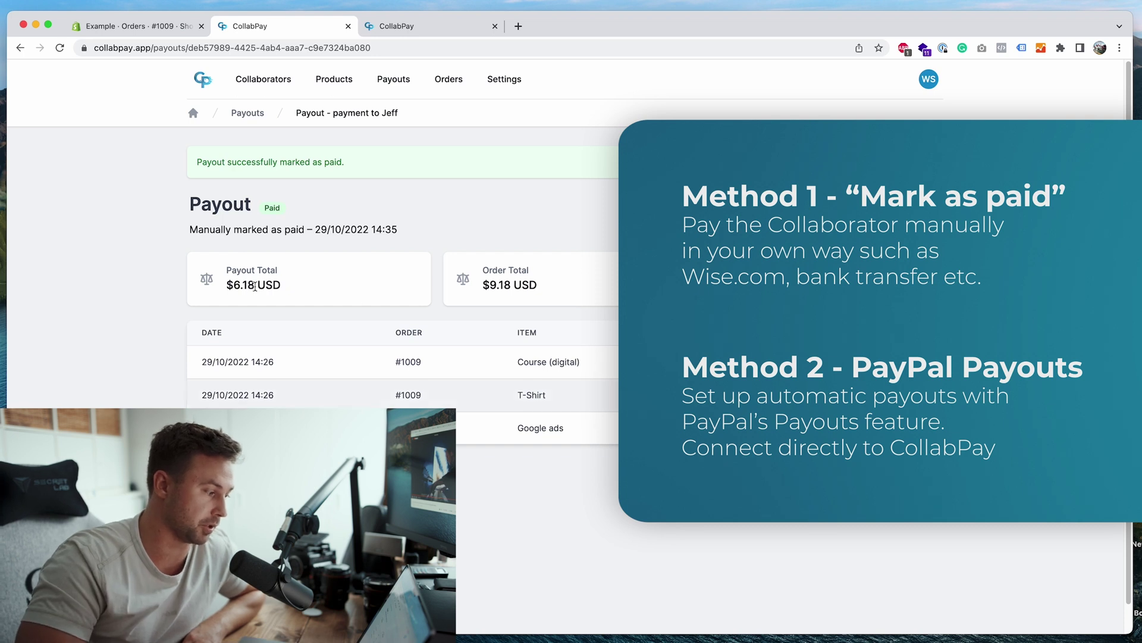
pyautogui.moveTo(255, 287); pyautogui.dragTo(232, 286)
pyautogui.click(314, 294)
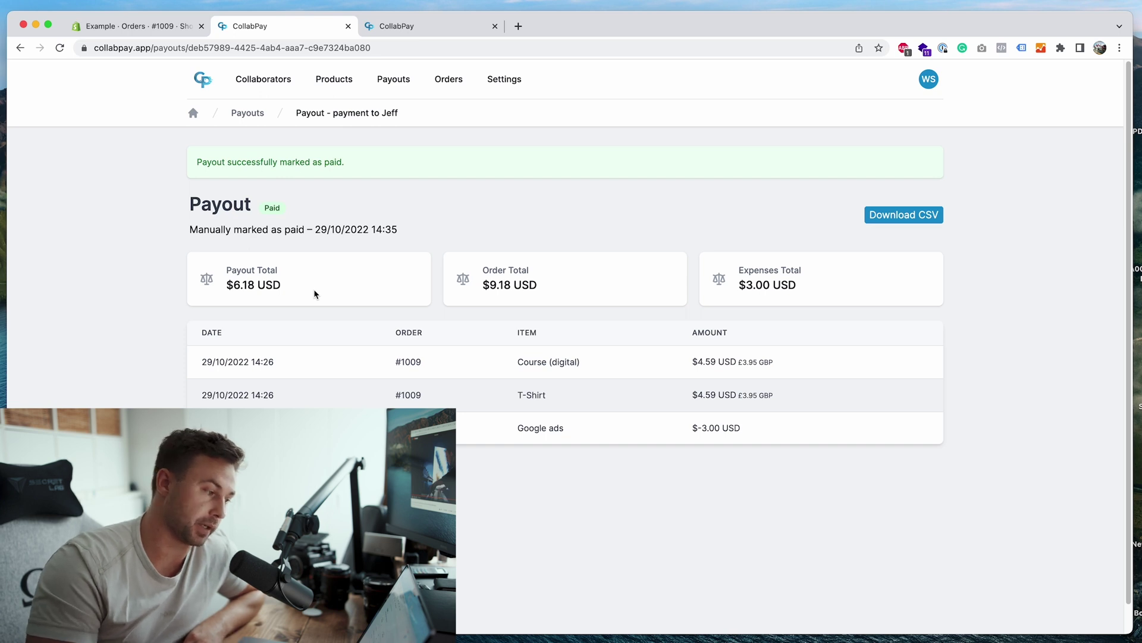
pyautogui.click(504, 83)
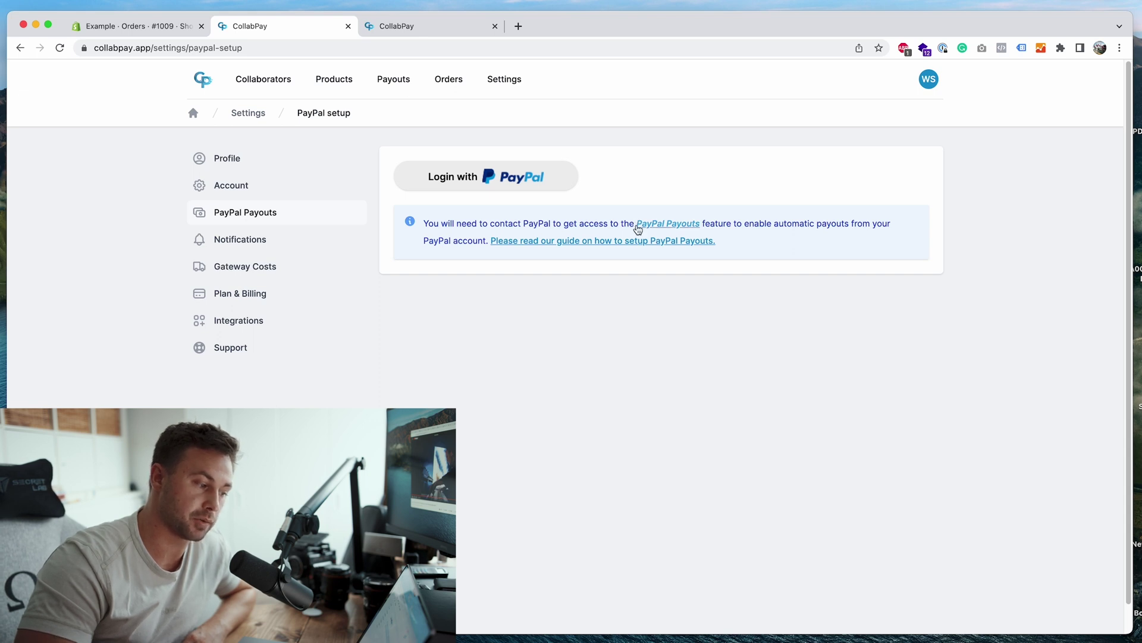
# Step: View PayPal's Payouts feature information, then close the PayPal tabs to return to CollabPay
pyautogui.click(638, 224)
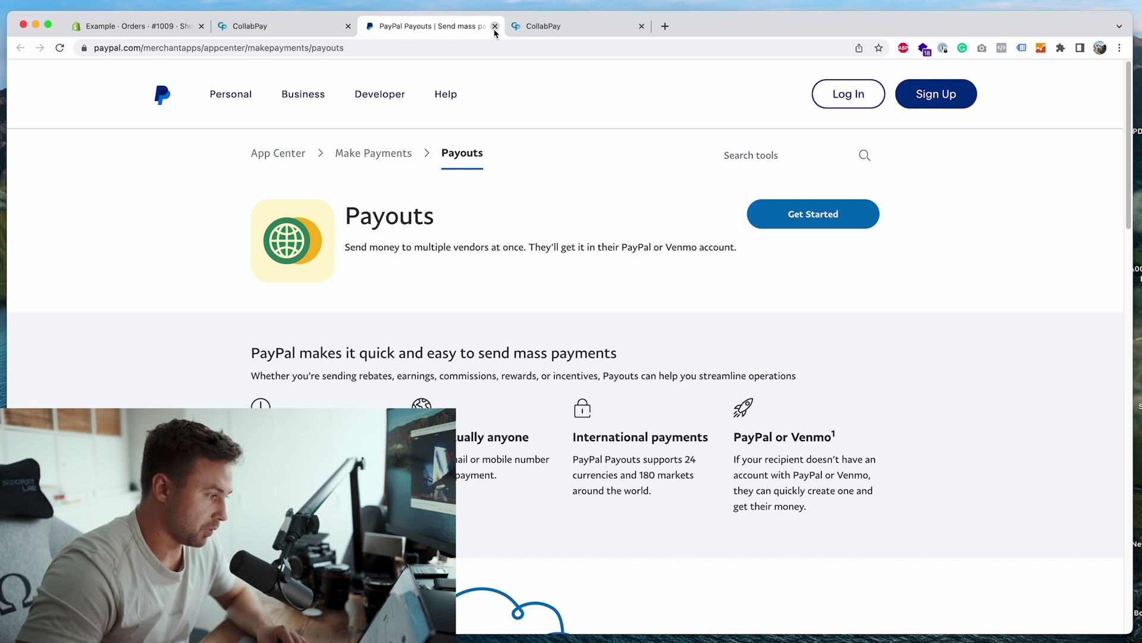
pyautogui.click(495, 27)
pyautogui.click(494, 26)
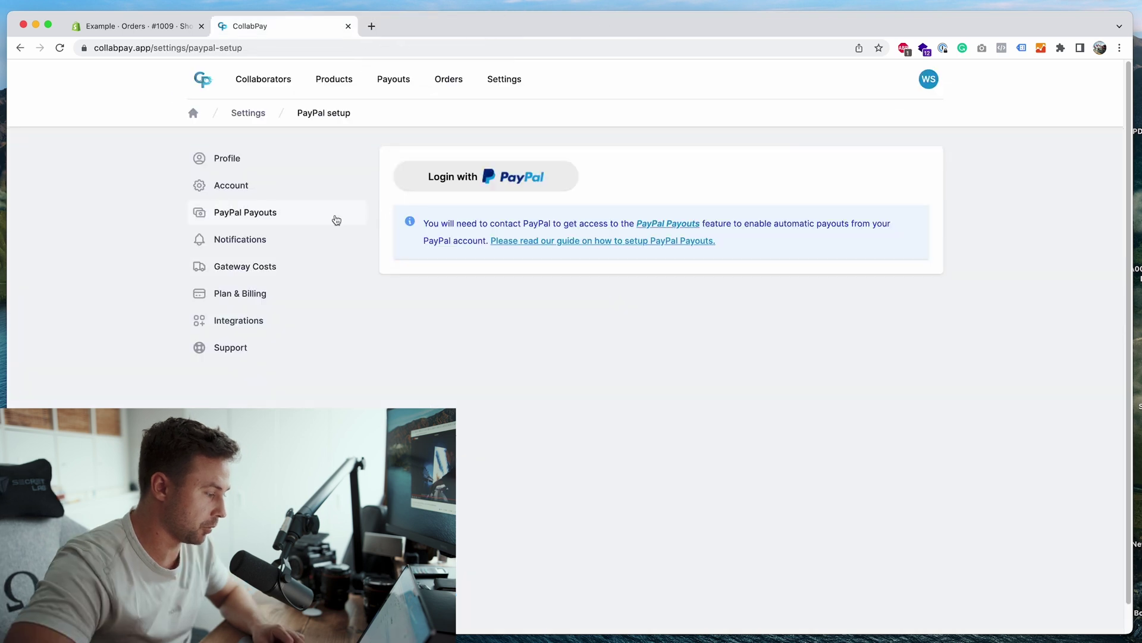
# Step: Add a collaborator to the Course (digital) product with a 5 flat-fee cut and save
pyautogui.click(353, 85)
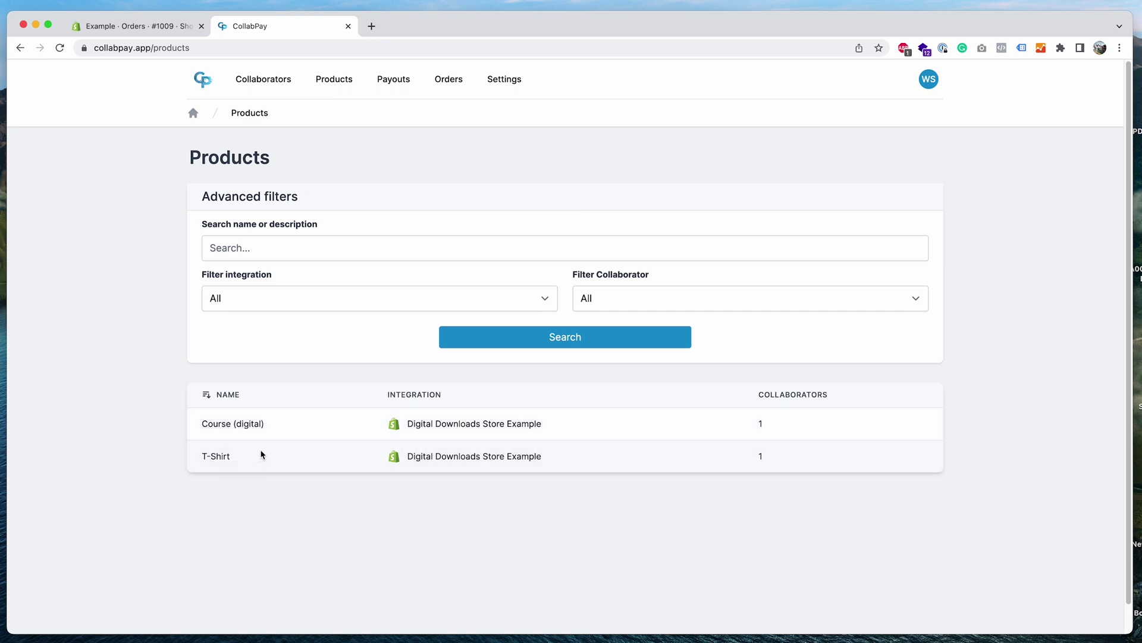
pyautogui.click(255, 430)
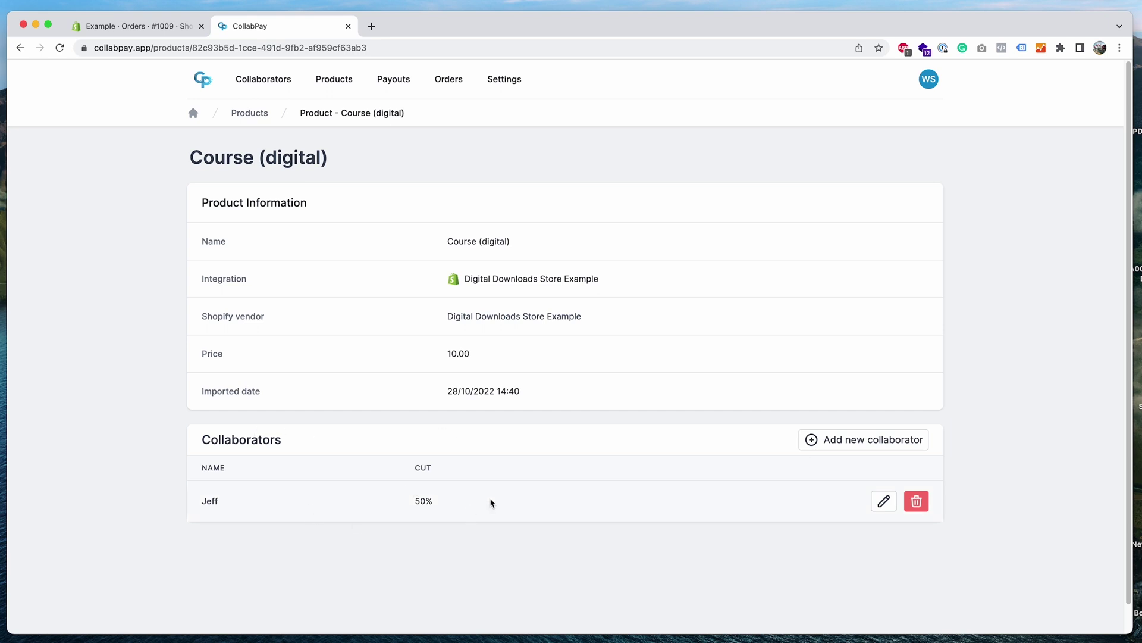
pyautogui.click(844, 442)
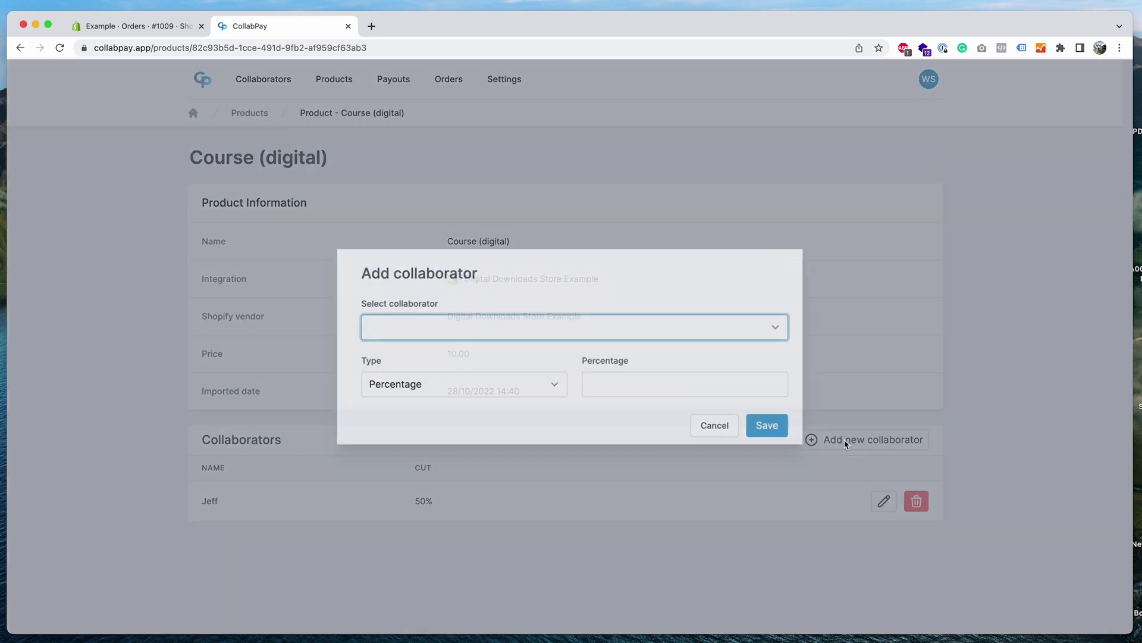
pyautogui.click(543, 332)
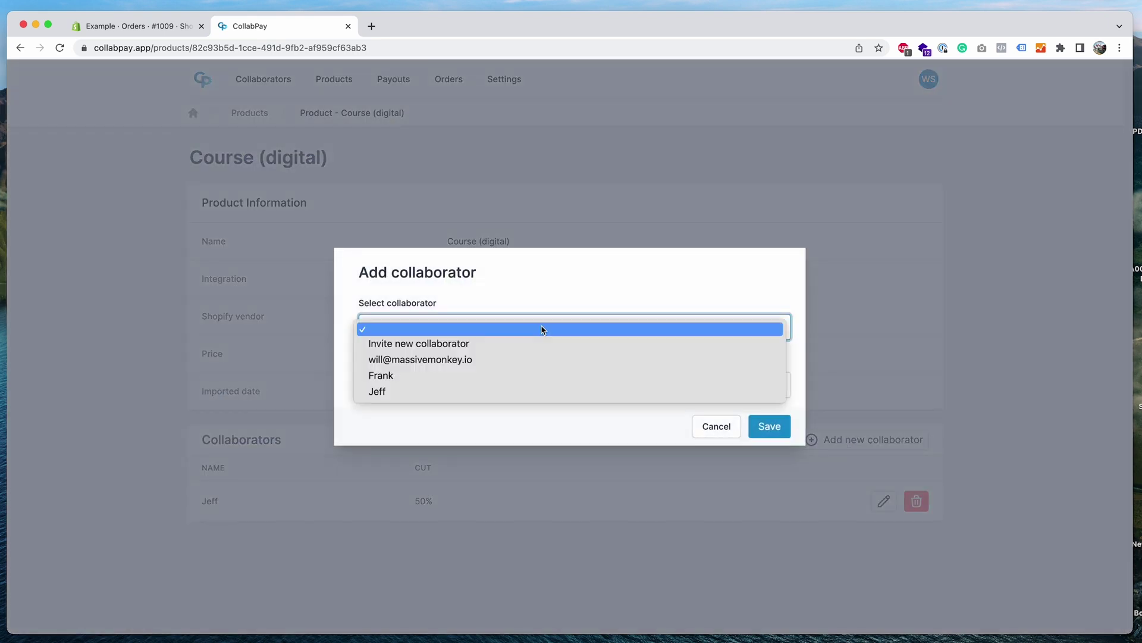
pyautogui.click(487, 360)
pyautogui.click(536, 384)
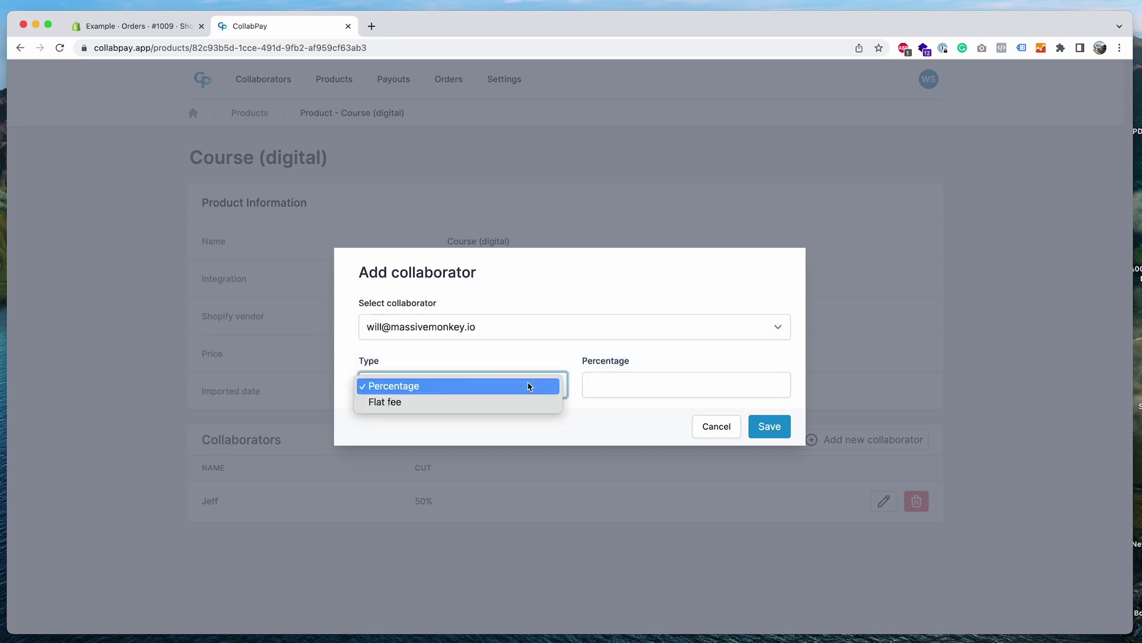
pyautogui.click(508, 402)
pyautogui.click(609, 383)
pyautogui.write('5')
pyautogui.click(623, 409)
pyautogui.click(771, 425)
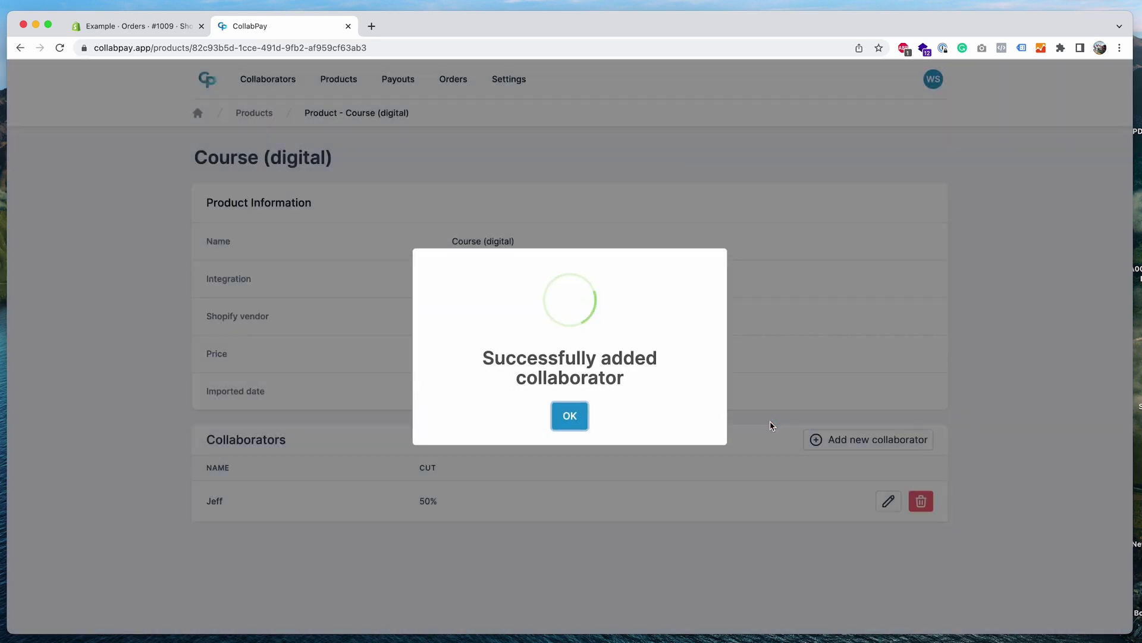
pyautogui.click(579, 421)
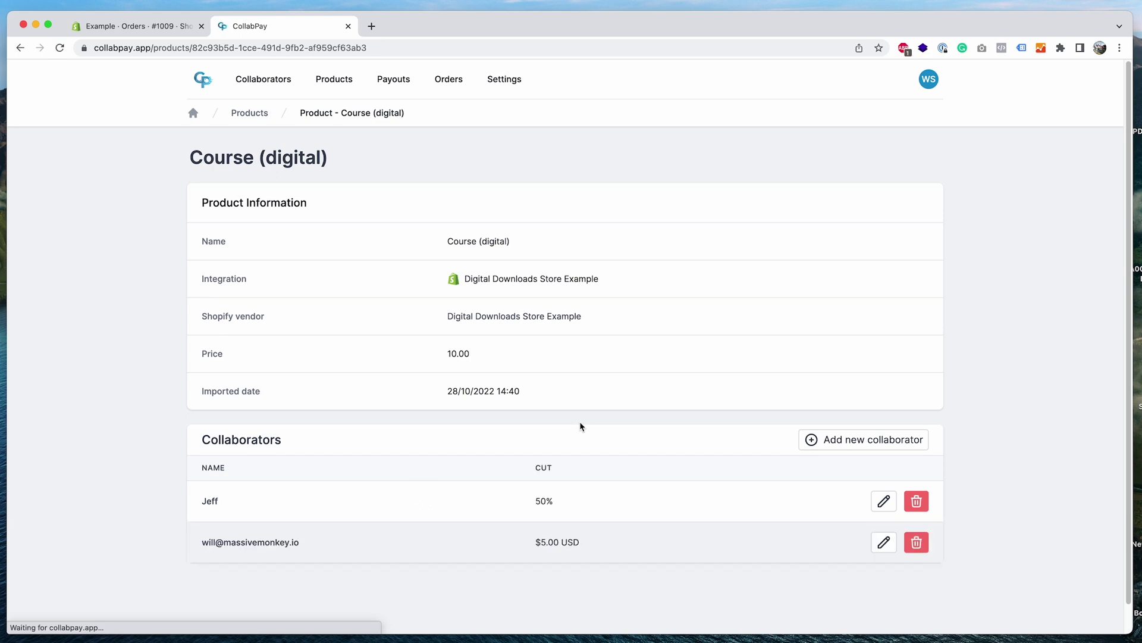
# Step: Check the collaborator list shows Jeff at 50% and the new collaborator at $5.00 USD
pyautogui.moveTo(198, 542); pyautogui.dragTo(342, 546)
pyautogui.click(343, 545)
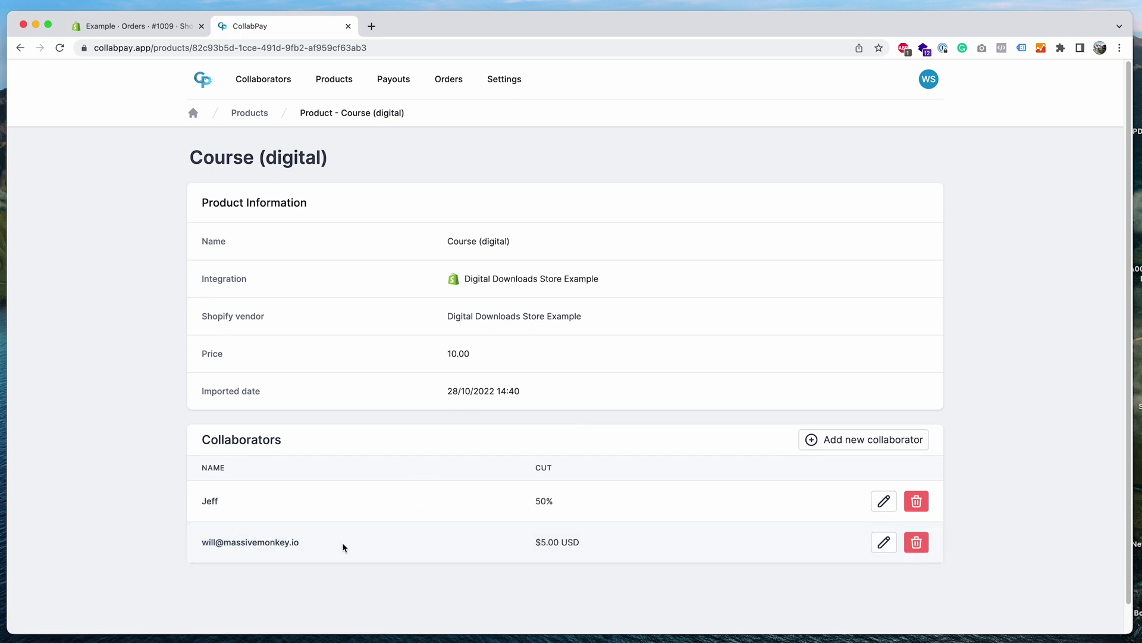
pyautogui.moveTo(534, 543); pyautogui.dragTo(583, 545)
pyautogui.click(527, 546)
pyautogui.click(584, 547)
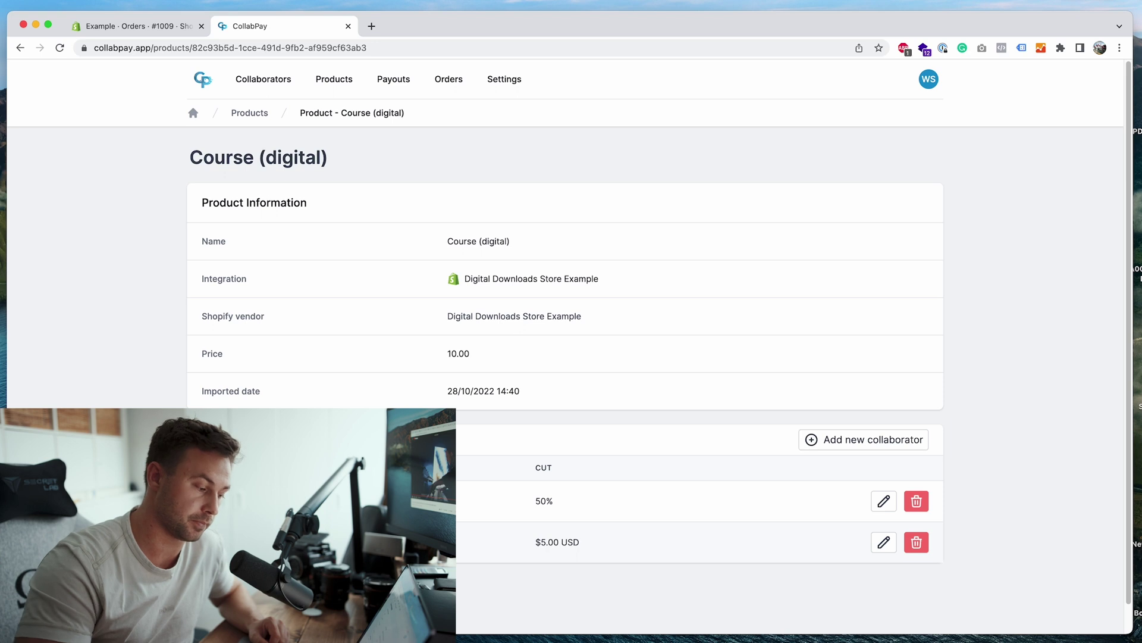
pyautogui.moveTo(519, 547); pyautogui.dragTo(581, 543)
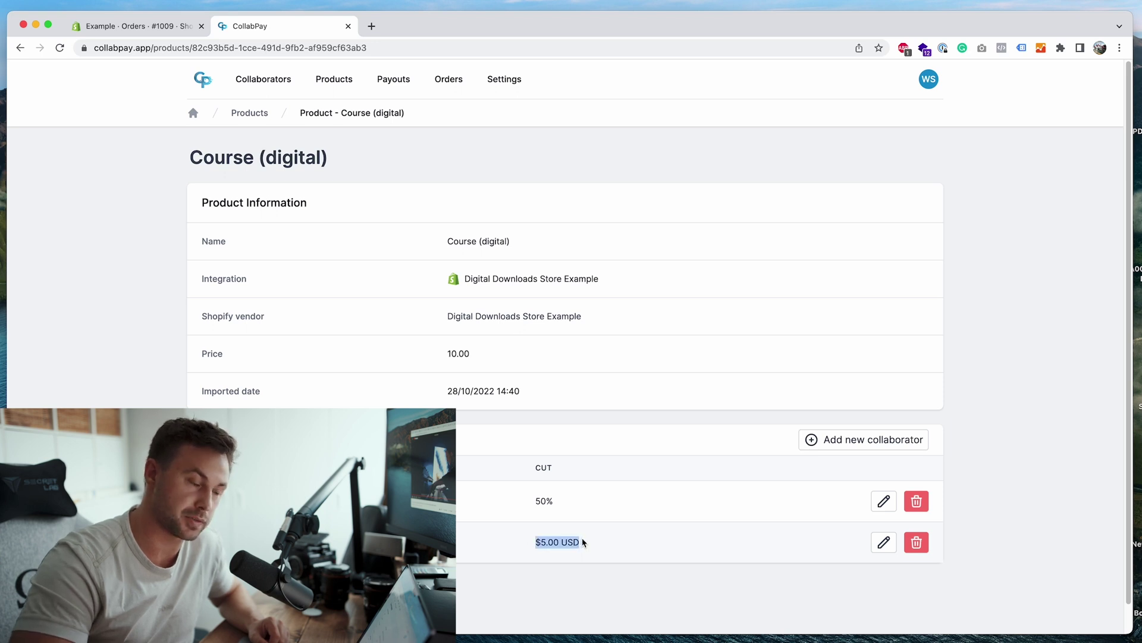
pyautogui.moveTo(188, 158); pyautogui.dragTo(354, 159)
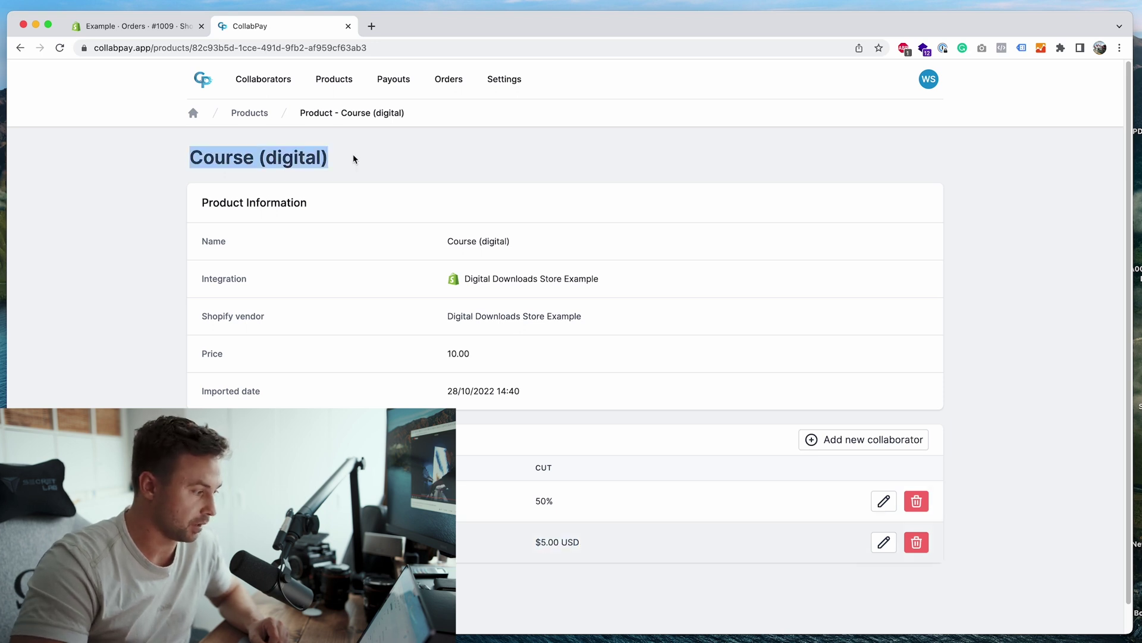
pyautogui.click(393, 164)
pyautogui.moveTo(525, 503); pyautogui.dragTo(595, 503)
pyautogui.moveTo(503, 553); pyautogui.dragTo(641, 550)
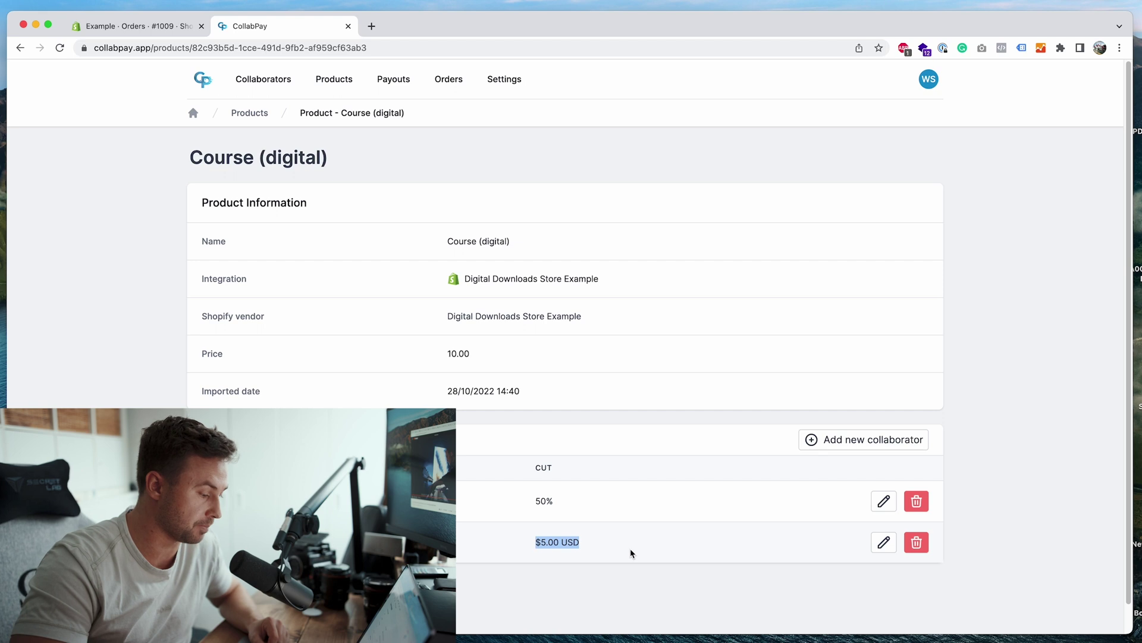
pyautogui.click(631, 548)
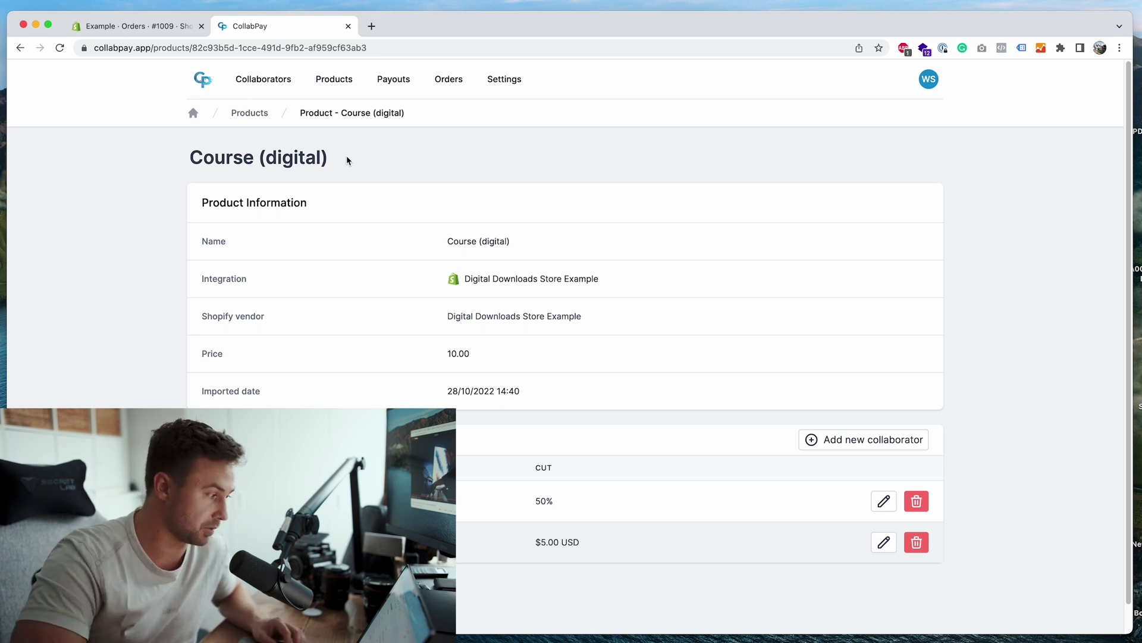
# Step: Go to Settings > Support and place the cursor in the empty message box
pyautogui.click(505, 81)
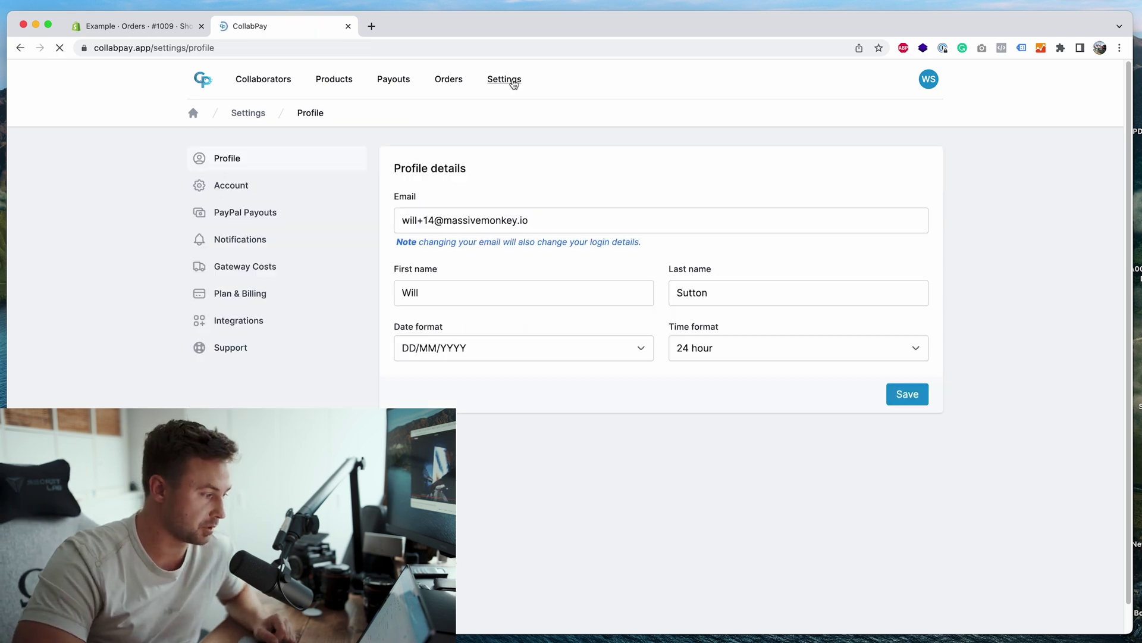
pyautogui.click(271, 348)
pyautogui.click(447, 288)
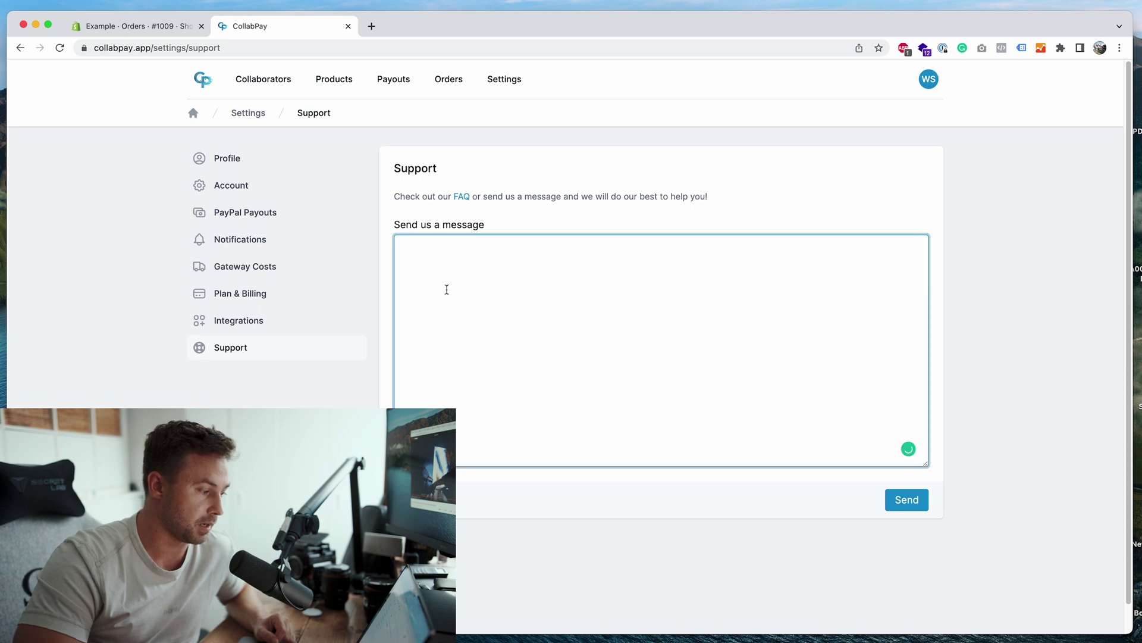